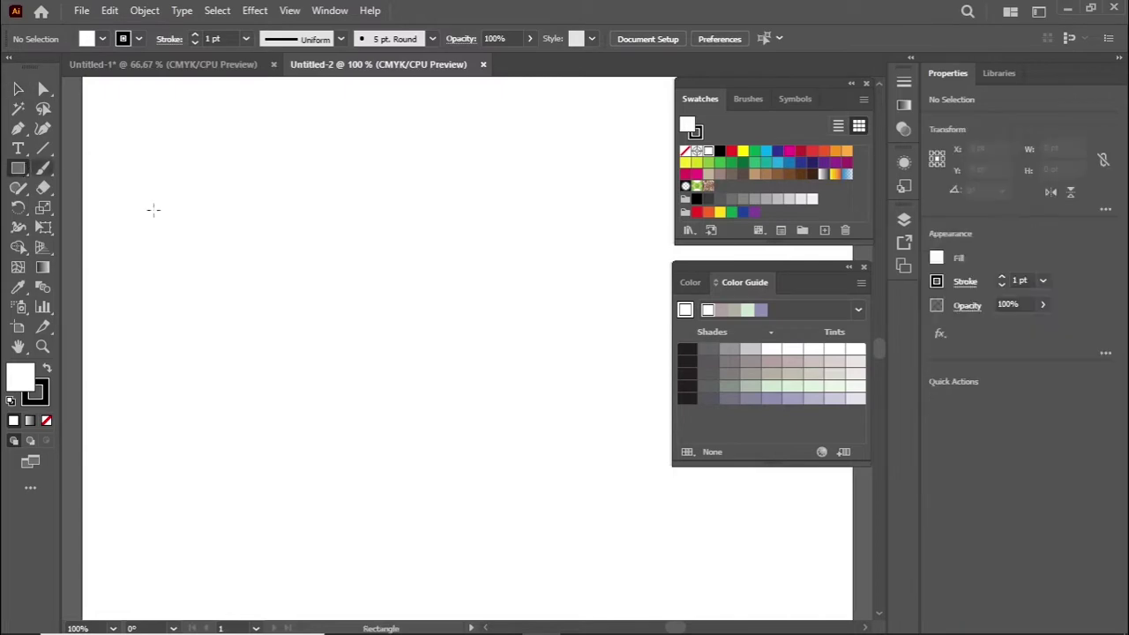
# Draw a square 100 pt wide and 100 pt high on the empty artboard.
pyautogui.click(362, 297)
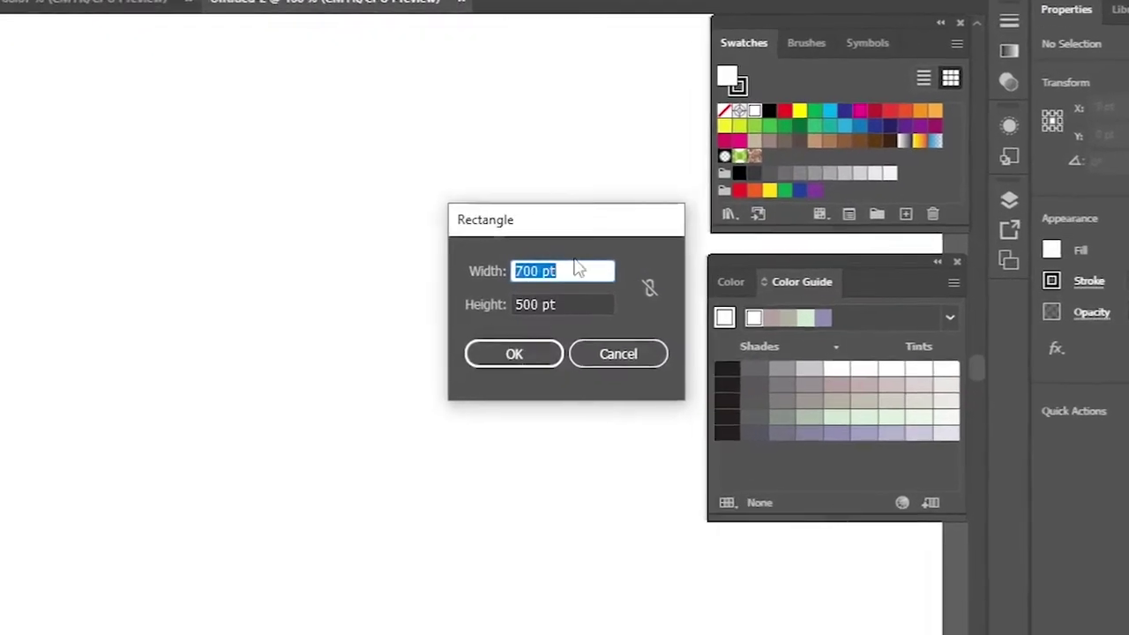
pyautogui.write('100')
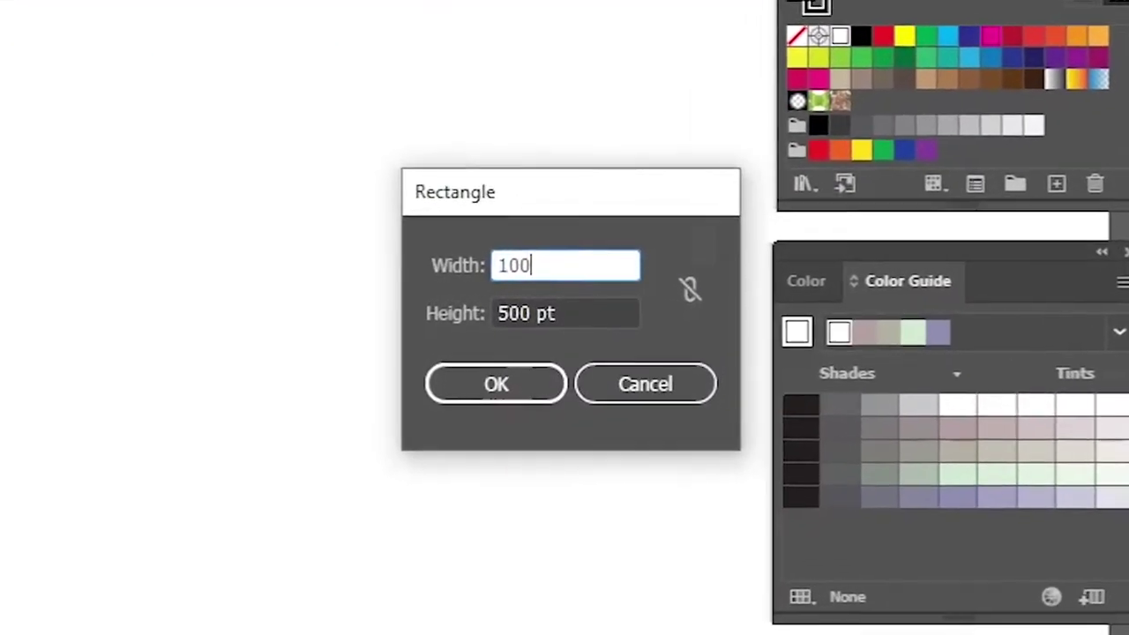
pyautogui.moveTo(557, 315); pyautogui.dragTo(445, 324)
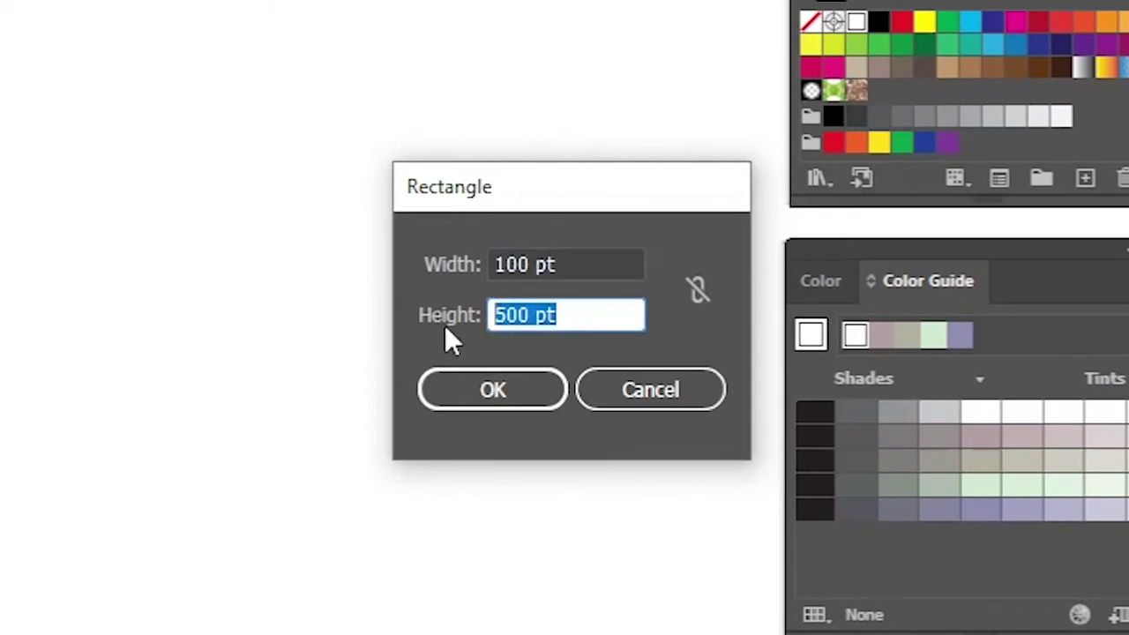
pyautogui.write('100')
pyautogui.click(438, 404)
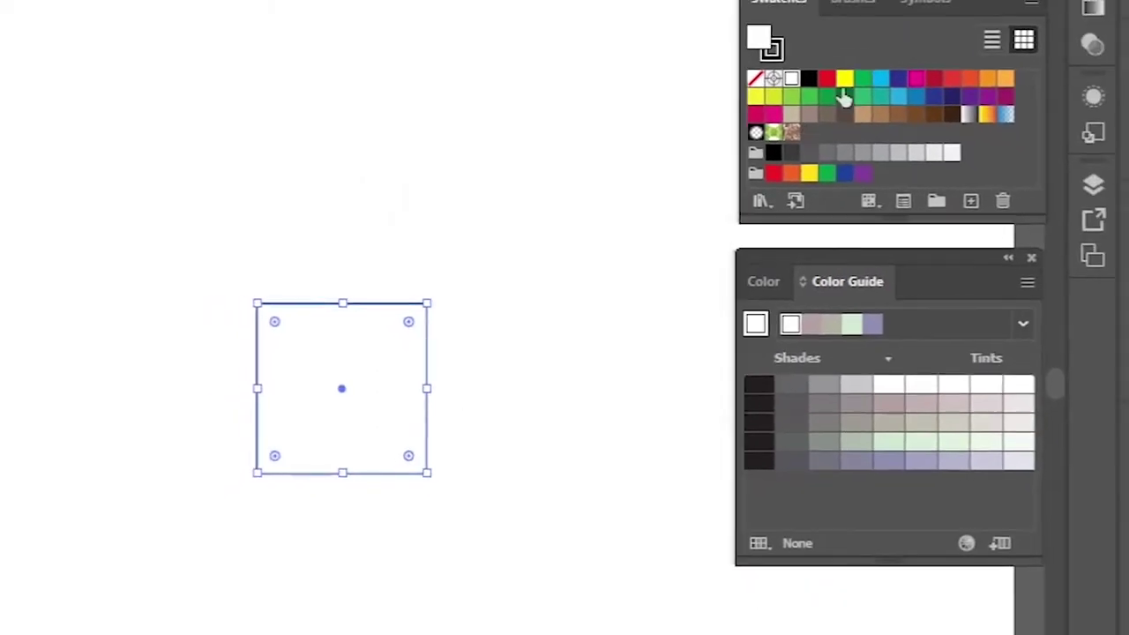
# Fill the square with red and set its stroke to none.
pyautogui.click(826, 78)
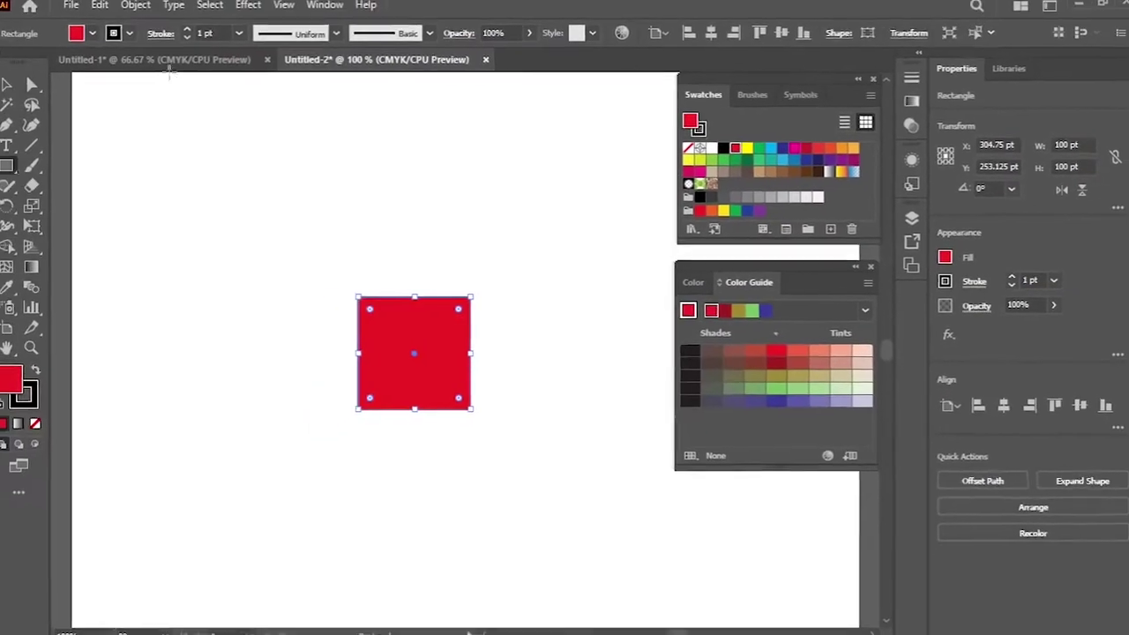
pyautogui.click(130, 34)
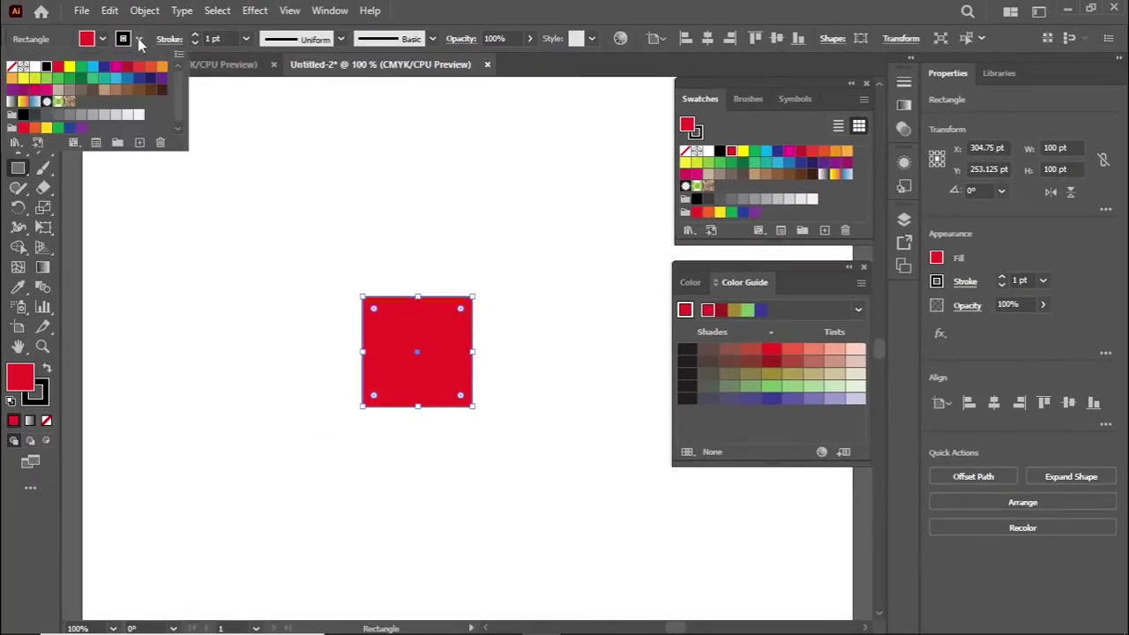
pyautogui.click(16, 68)
pyautogui.press('v')
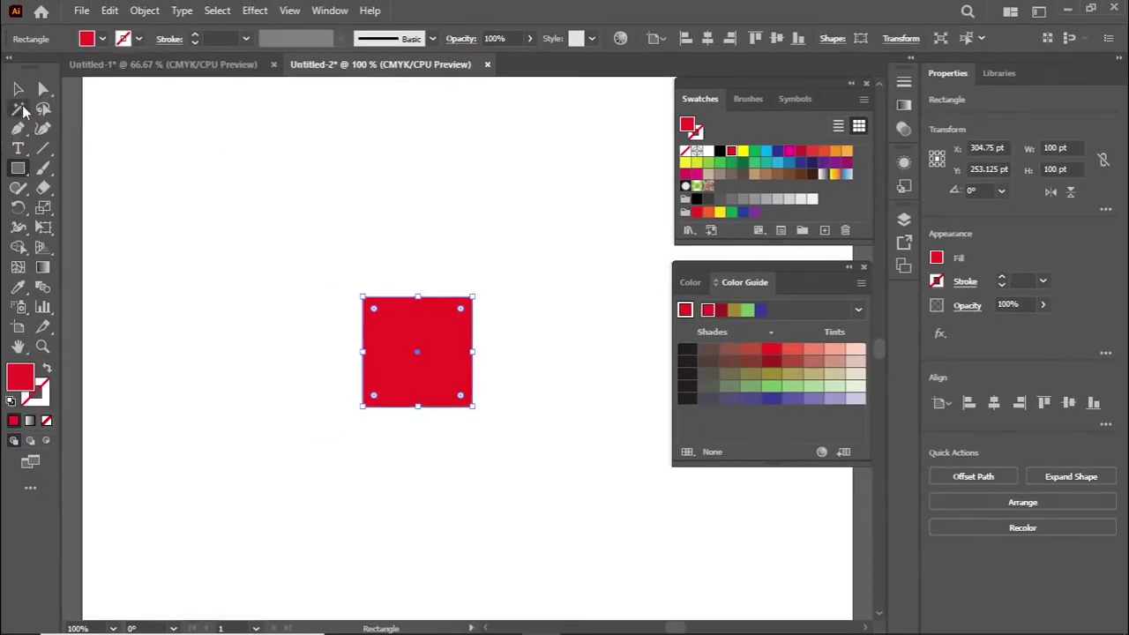
# Split the red square into a grid of 6 rows with a 0 pt gutter.
pyautogui.click(144, 10)
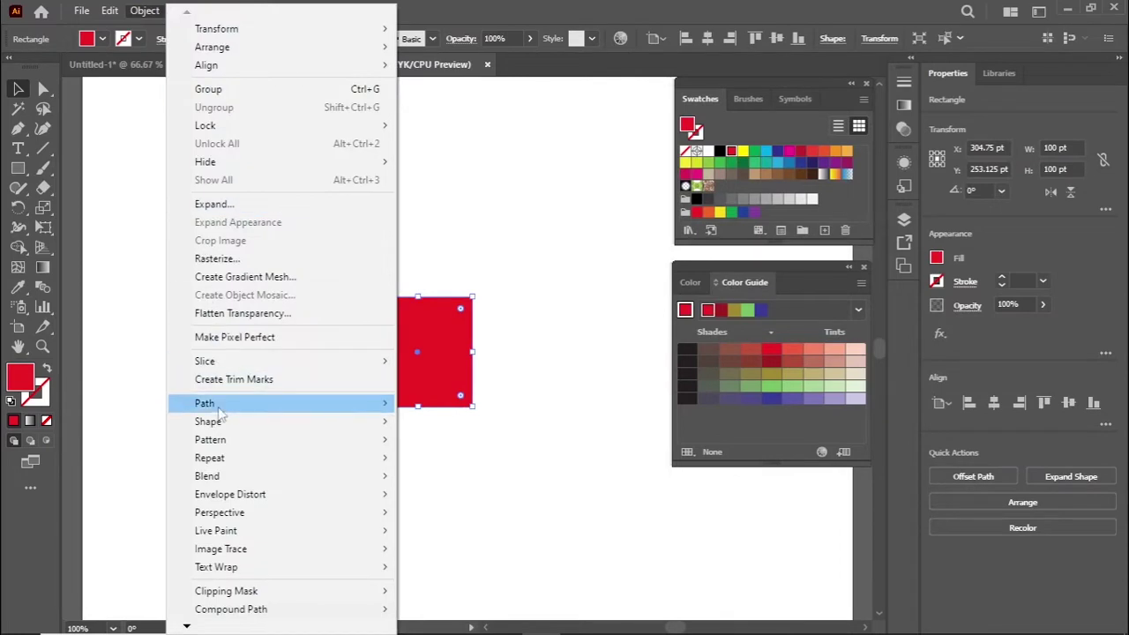
pyautogui.moveTo(310, 404)
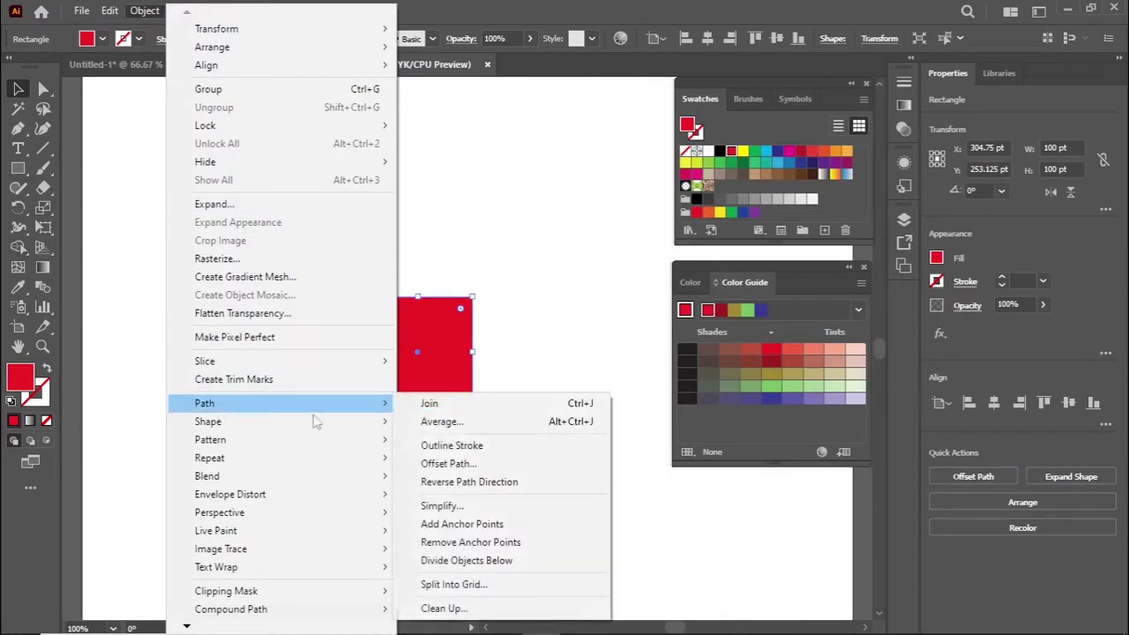
pyautogui.click(444, 588)
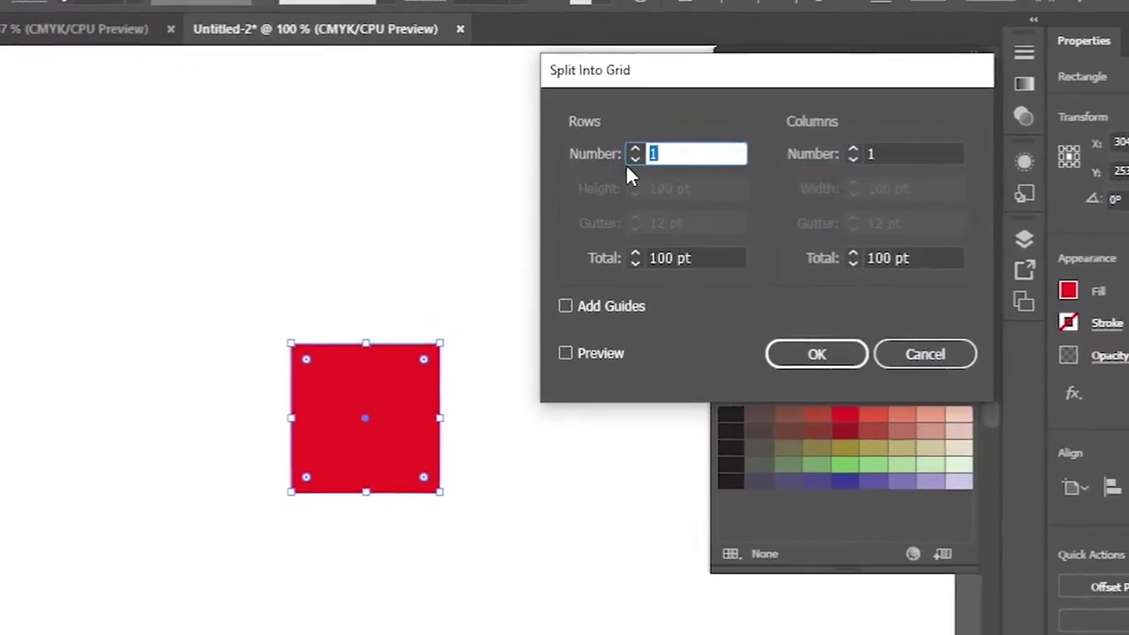
pyautogui.write('6')
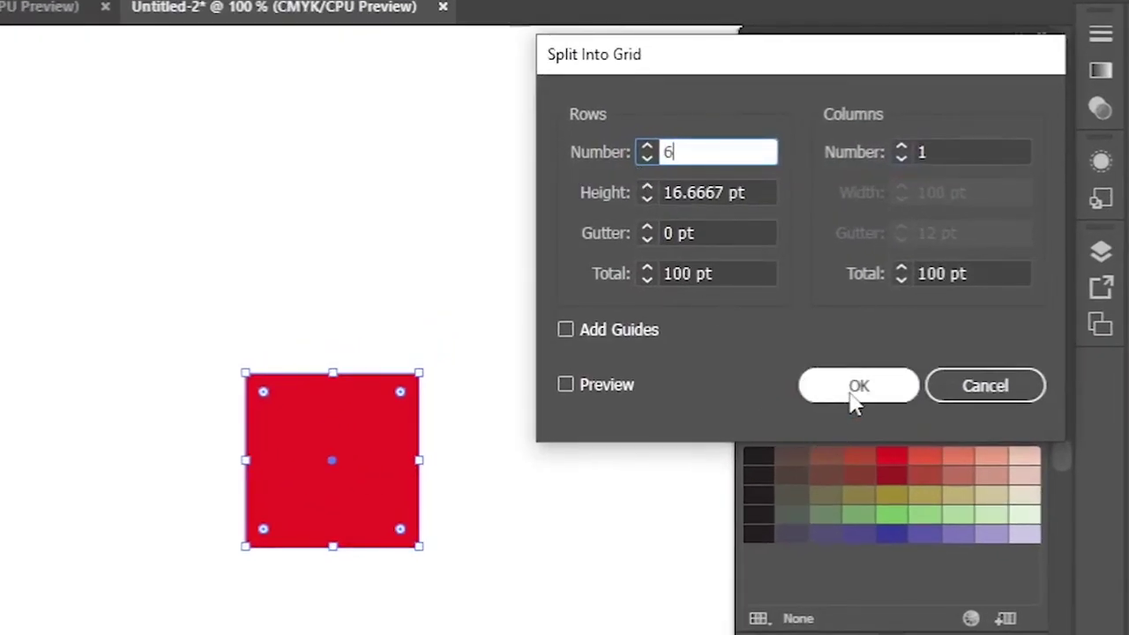
pyautogui.click(856, 396)
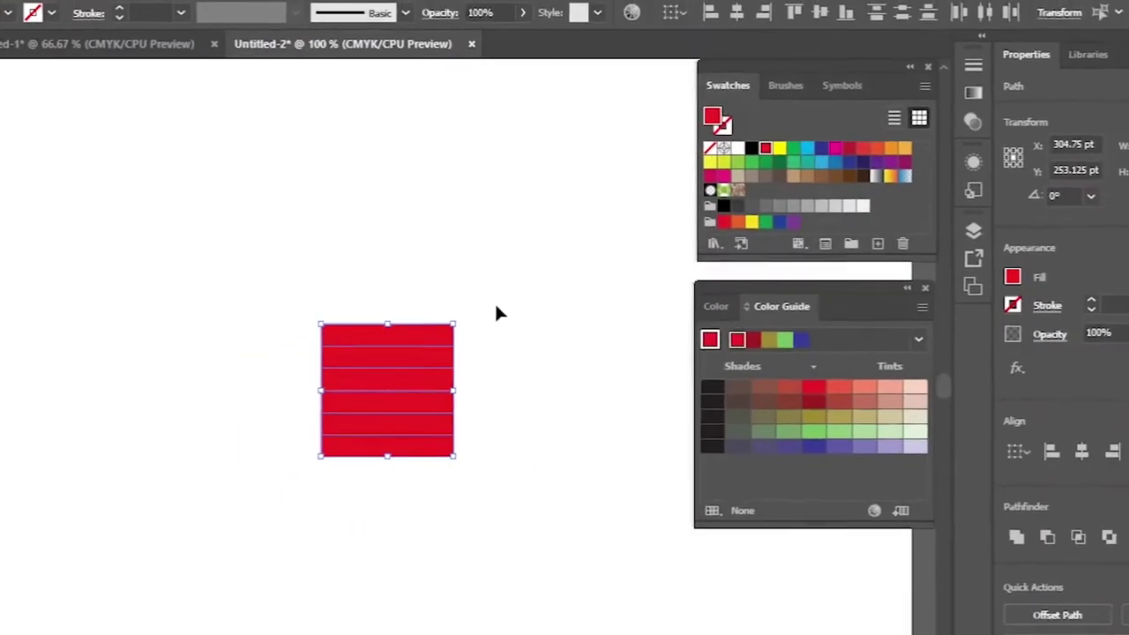
# Recolor the second and third stripes from the top with progressively lighter red tints from the Color Guide.
pyautogui.moveTo(503, 275); pyautogui.dragTo(356, 357)
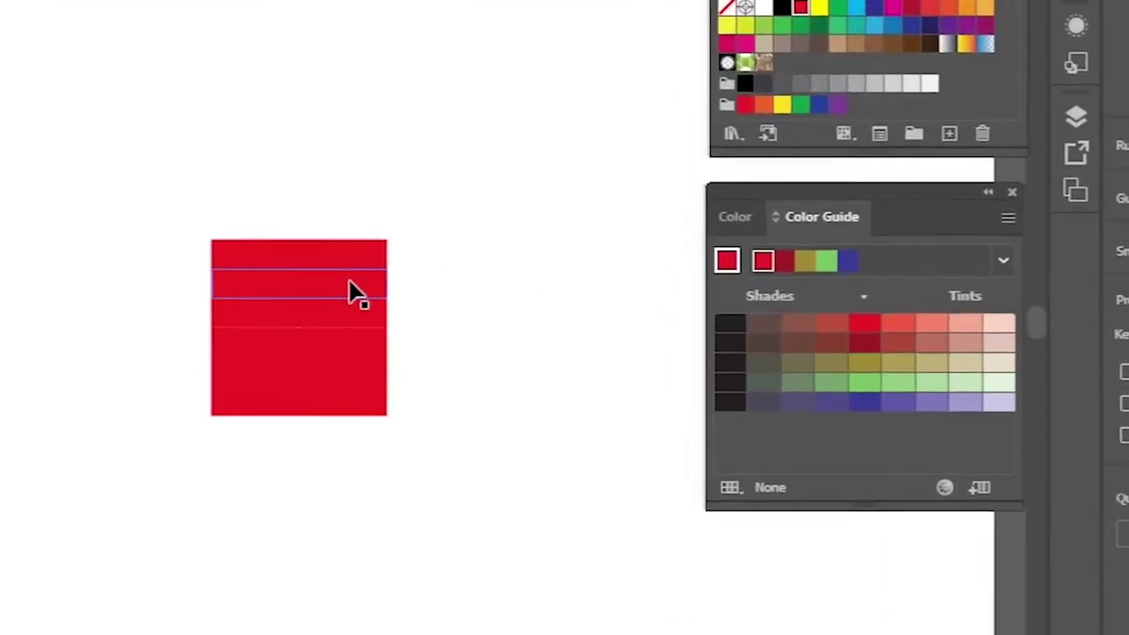
pyautogui.click(334, 276)
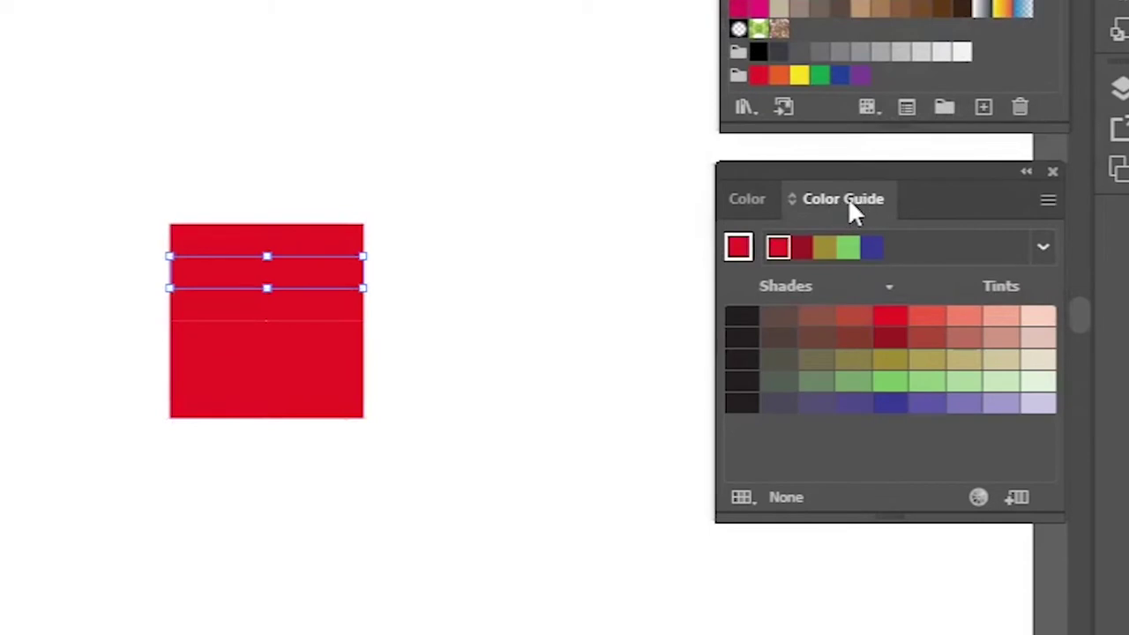
pyautogui.click(926, 319)
pyautogui.click(926, 319)
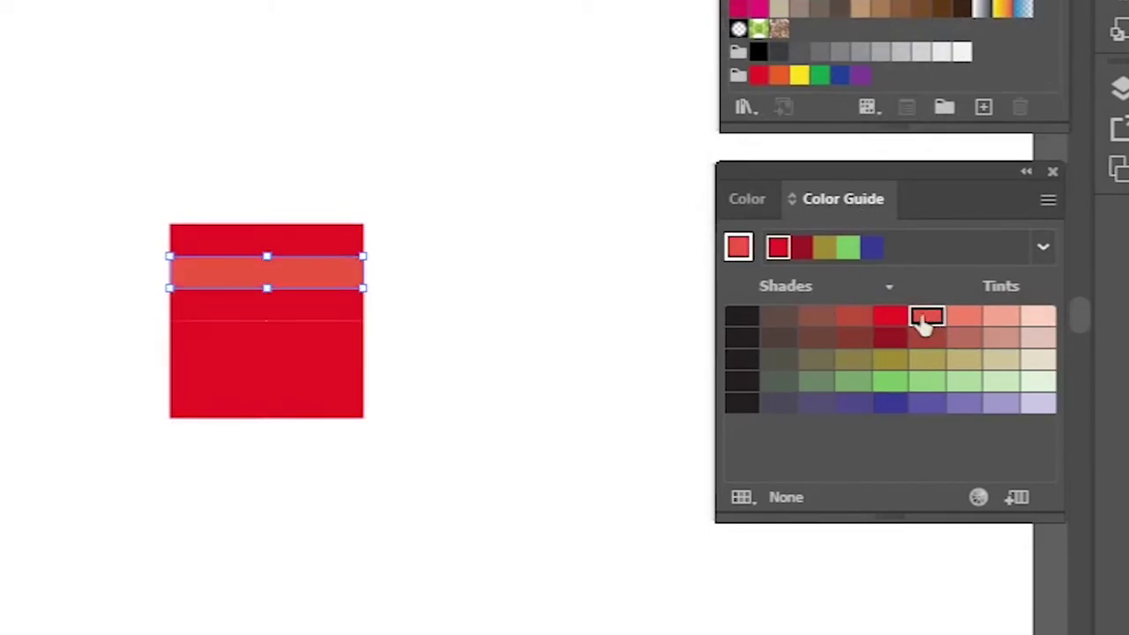
pyautogui.click(292, 319)
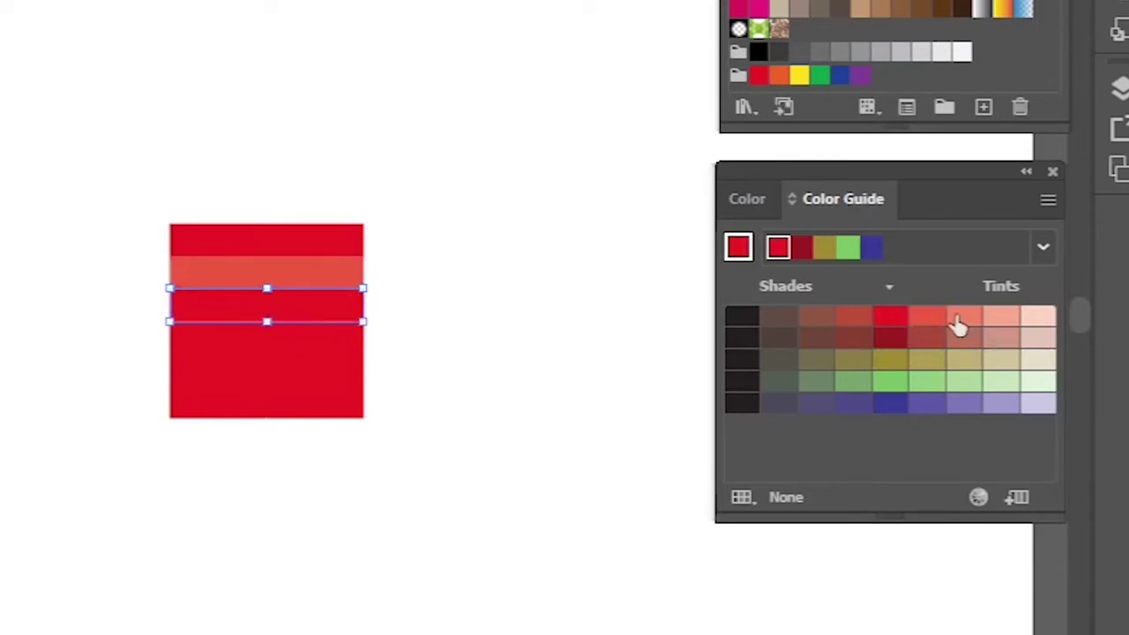
pyautogui.click(959, 319)
# Recolor the lower three stripes with green and two progressively lighter green tints from the Color Guide.
pyautogui.click(329, 345)
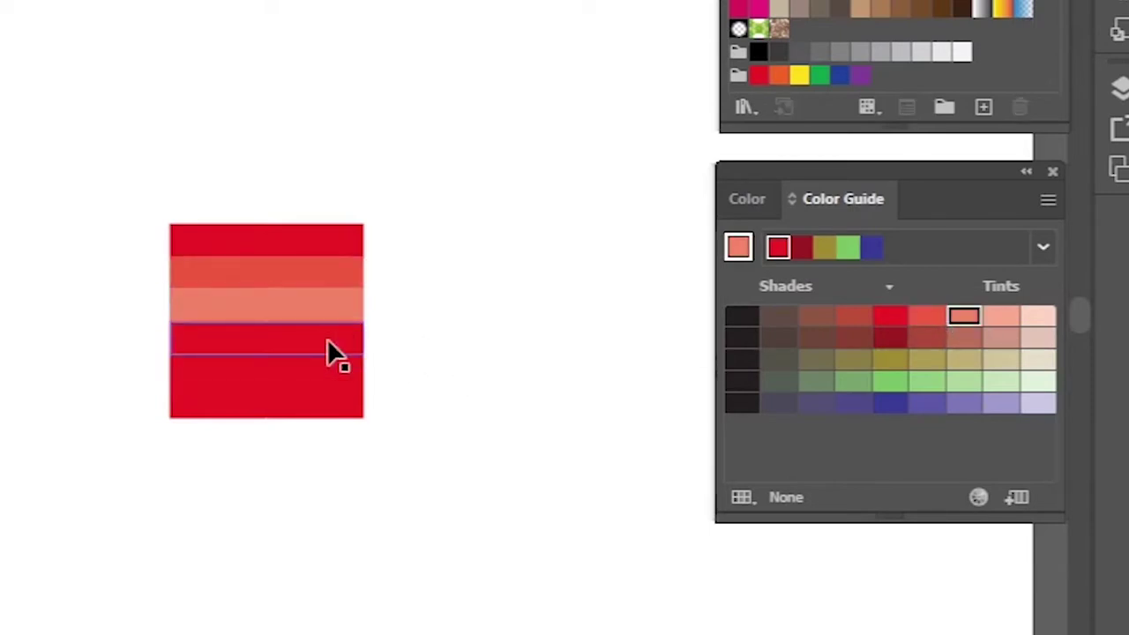
pyautogui.click(887, 388)
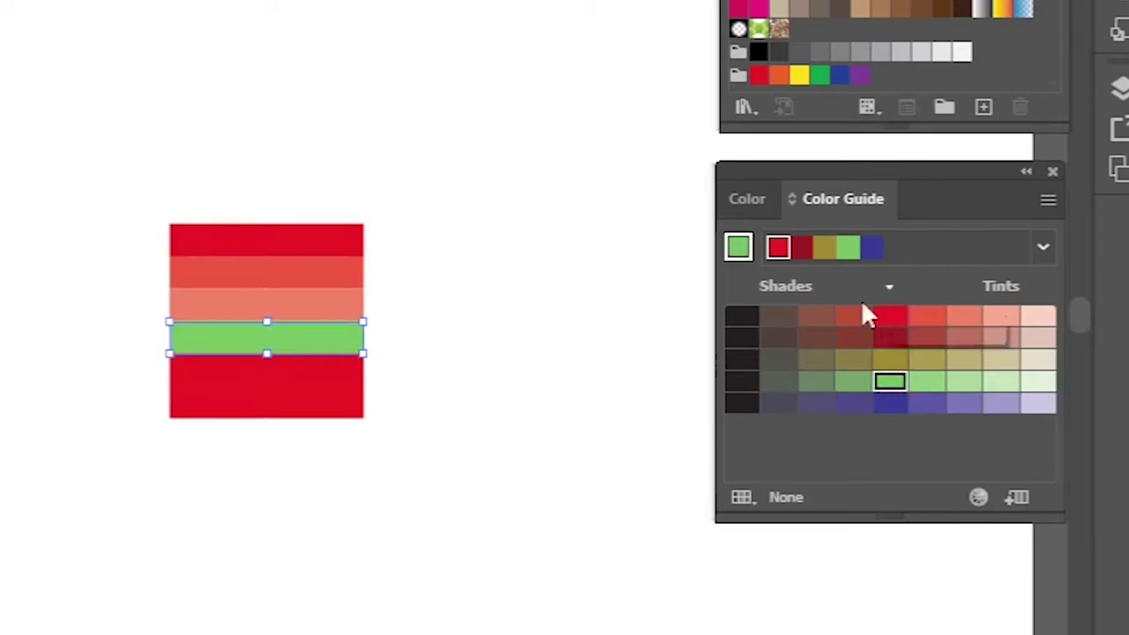
pyautogui.click(321, 374)
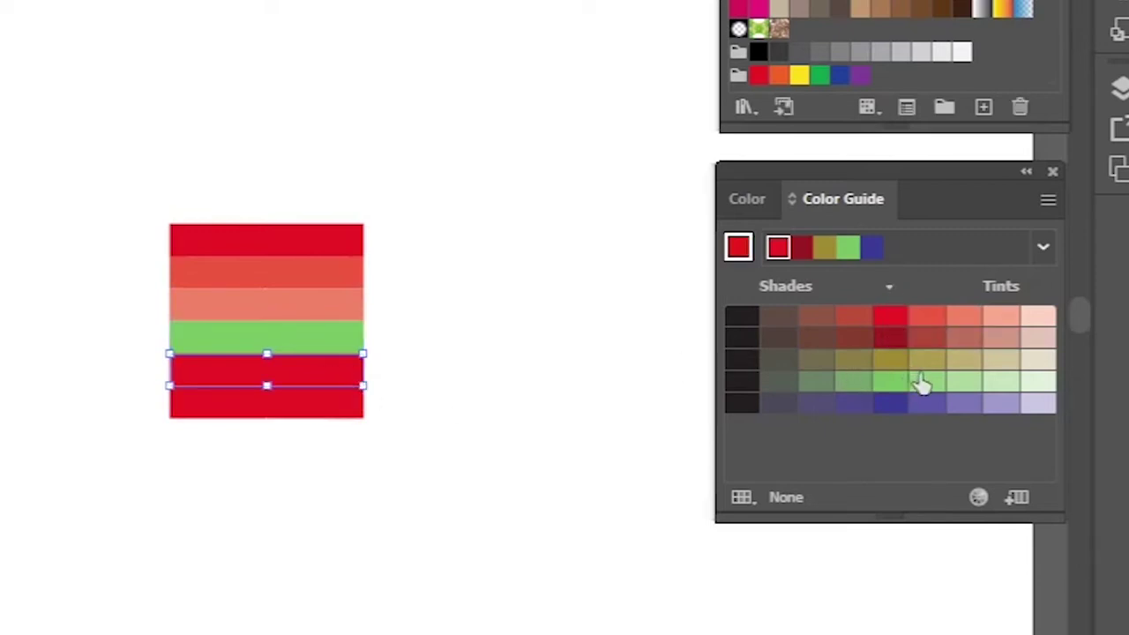
pyautogui.click(922, 388)
pyautogui.click(324, 409)
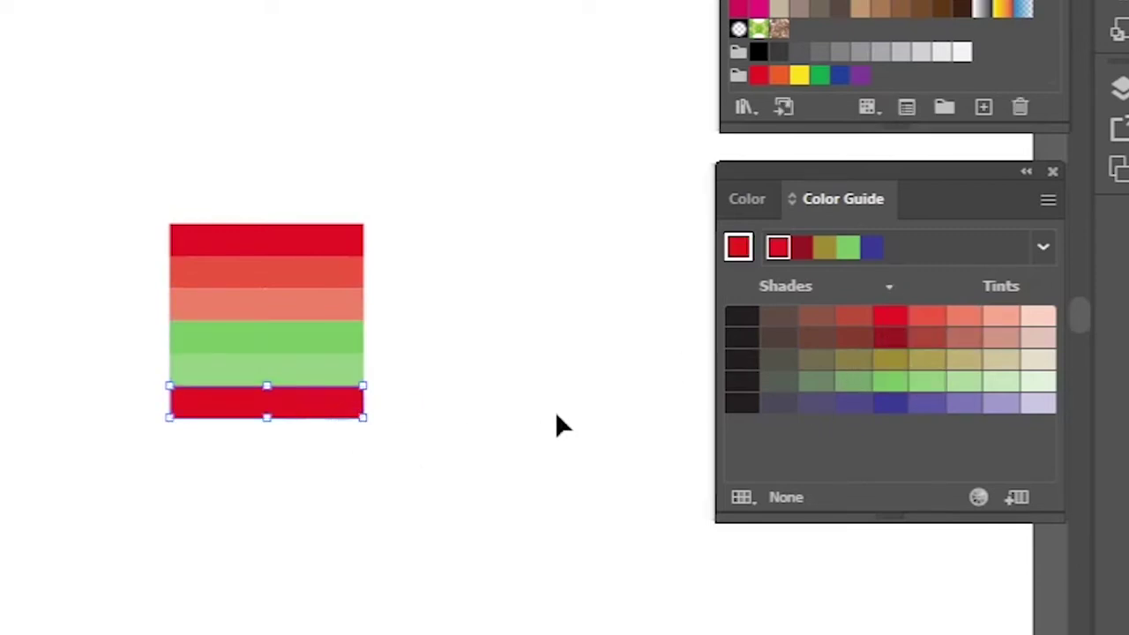
pyautogui.click(963, 384)
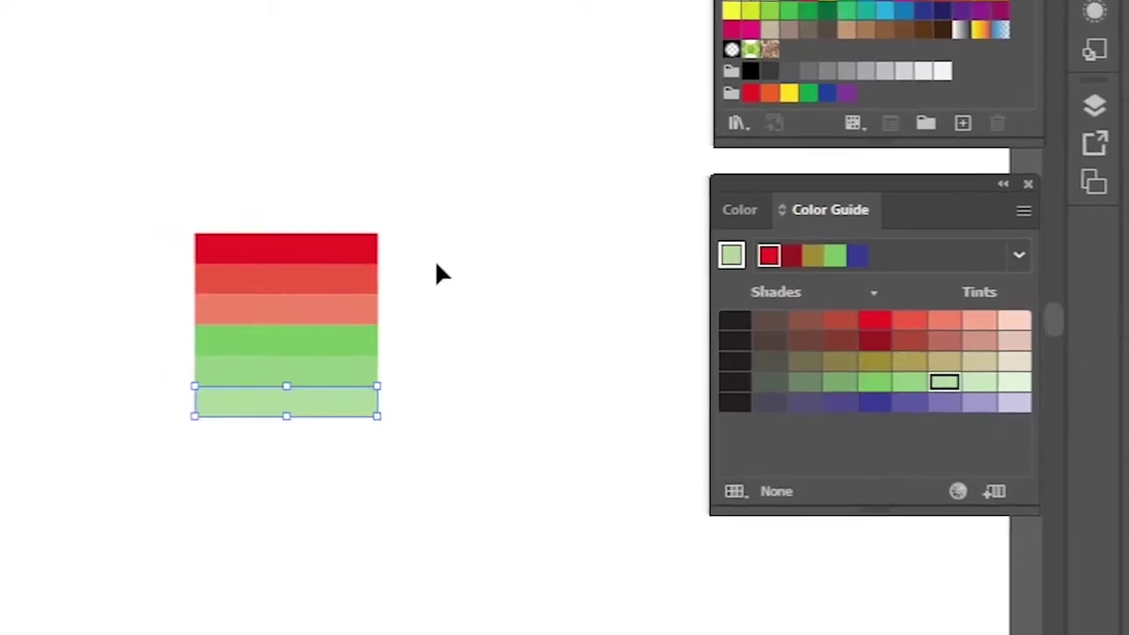
# Select all six stripes and make a copy rotated 90° about the square's lower-right corner.
pyautogui.click(439, 147)
pyautogui.moveTo(436, 191); pyautogui.dragTo(251, 467)
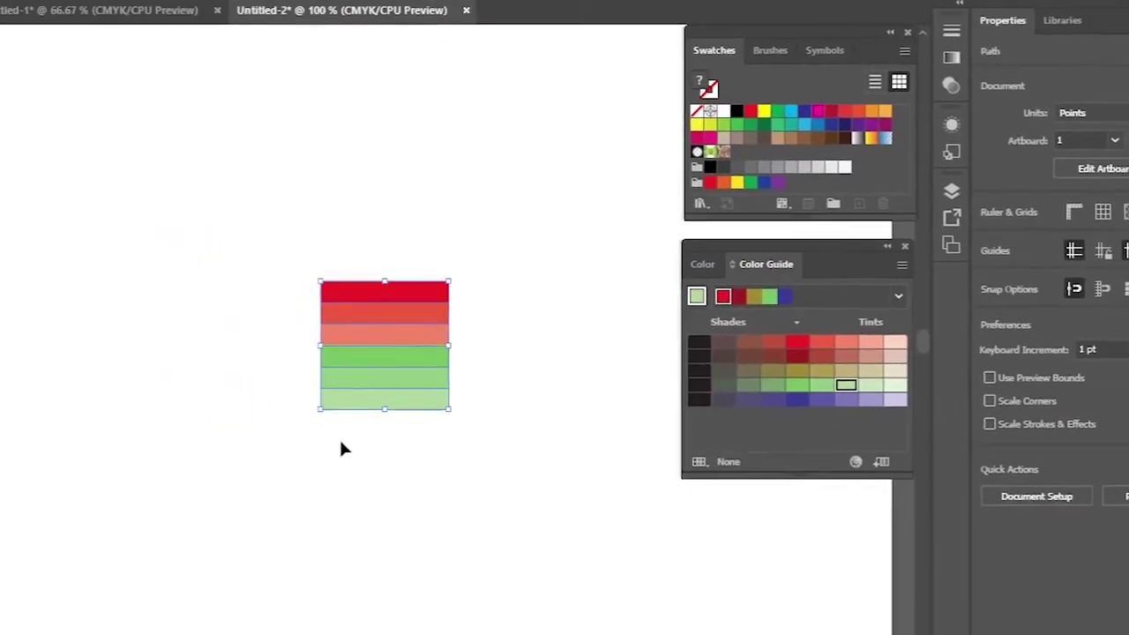
pyautogui.moveTo(487, 242); pyautogui.dragTo(390, 354)
pyautogui.moveTo(516, 456); pyautogui.dragTo(403, 367)
pyautogui.moveTo(509, 193); pyautogui.dragTo(310, 403)
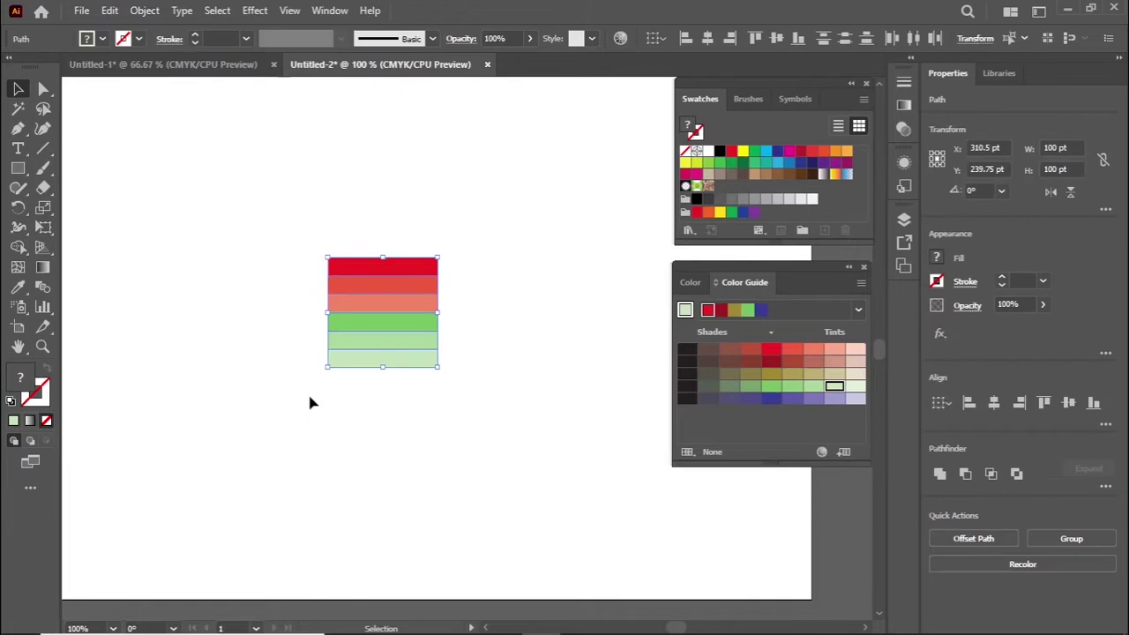
pyautogui.click(17, 207)
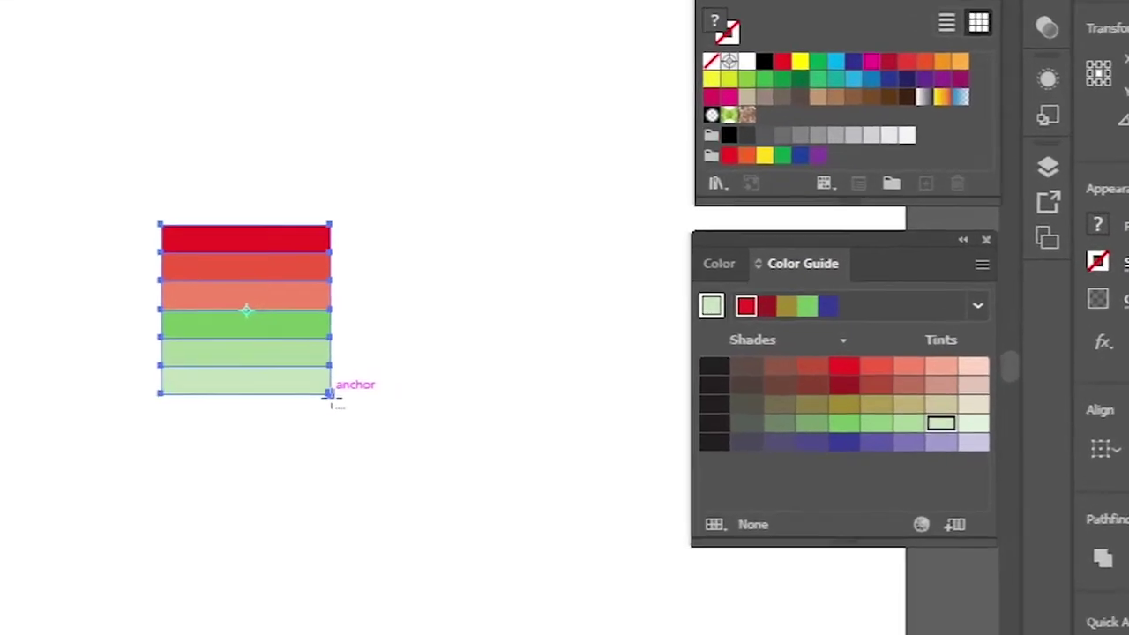
pyautogui.keyDown('alt'); pyautogui.click(356, 387); pyautogui.keyUp('alt')
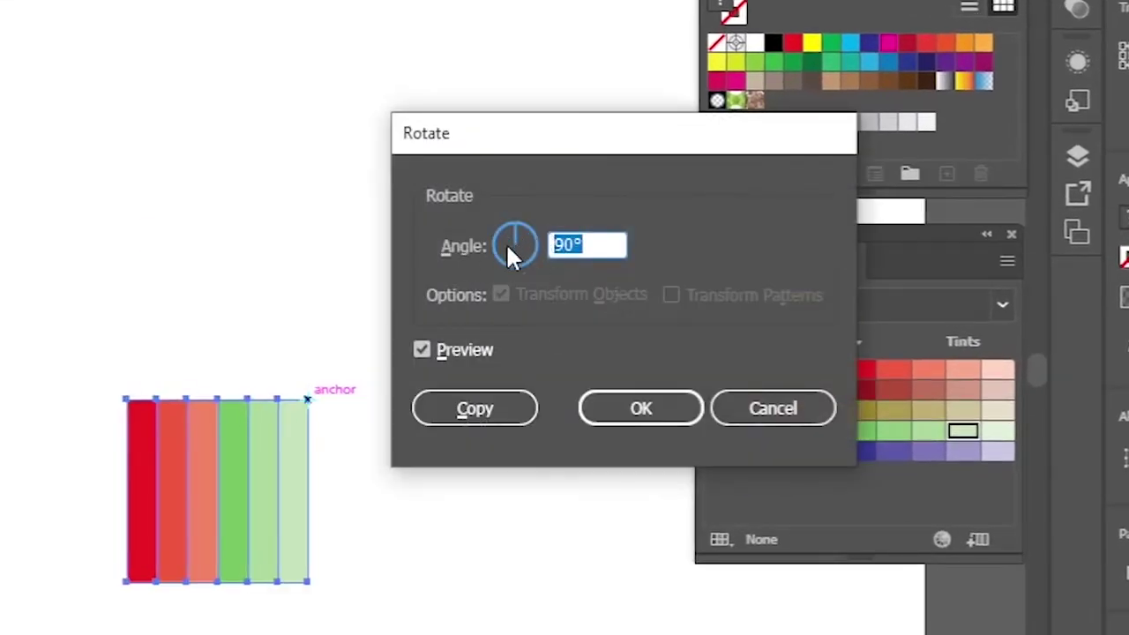
pyautogui.click(477, 409)
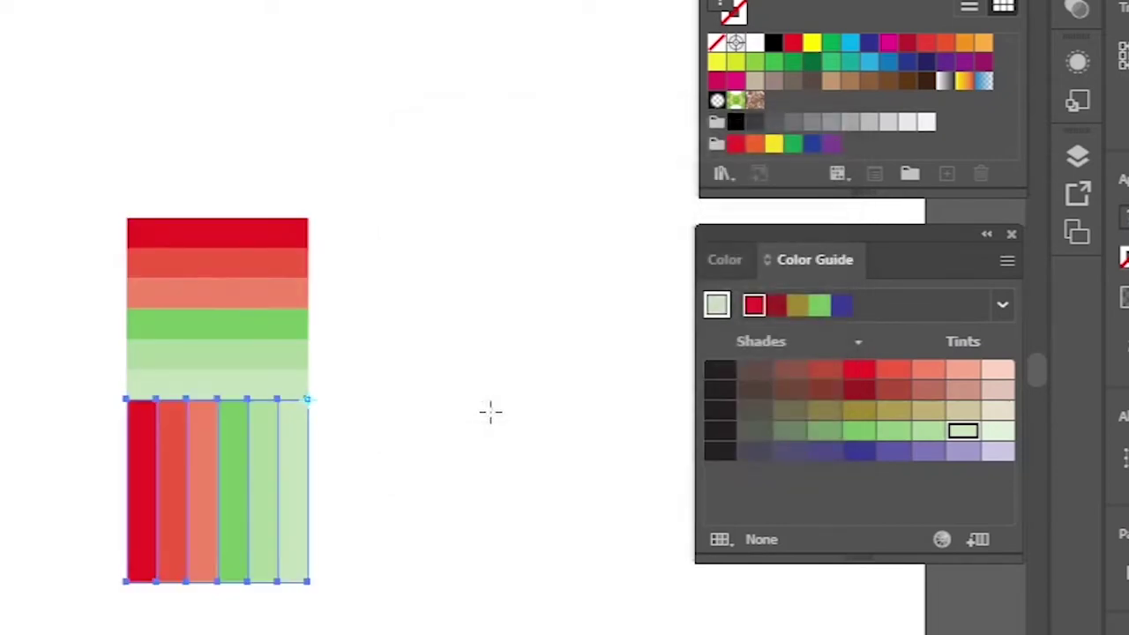
# Repeat the rotated copy twice to complete a block of four striped squares, and deselect it.
pyautogui.press('v')
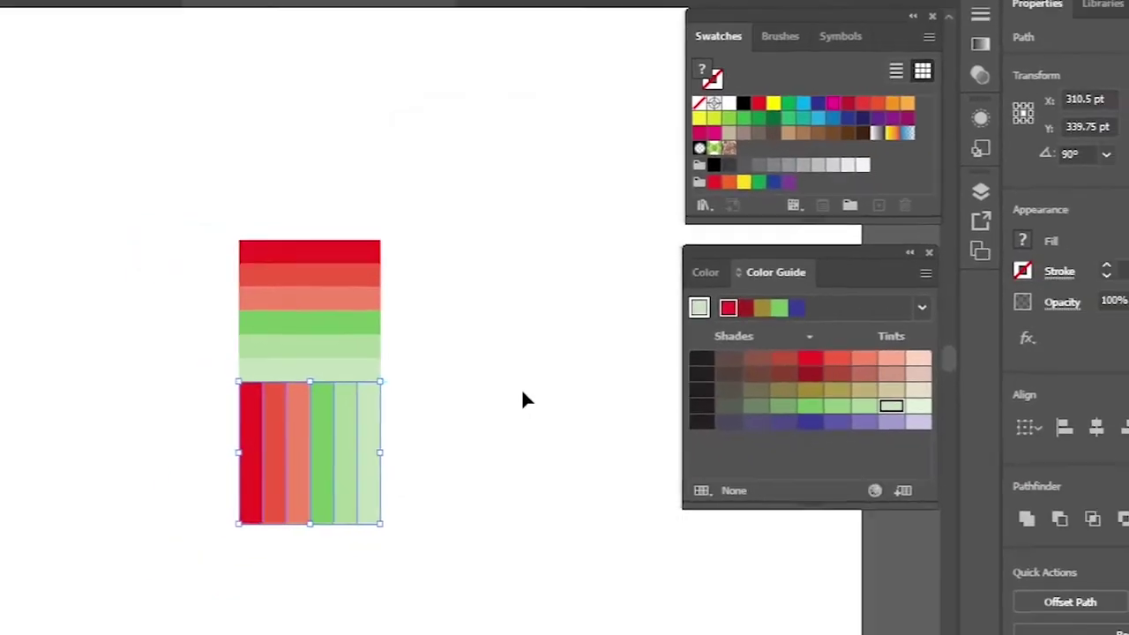
pyautogui.hotkey('ctrl', 'd')
pyautogui.hotkey('ctrl', 'd')
pyautogui.click(460, 159)
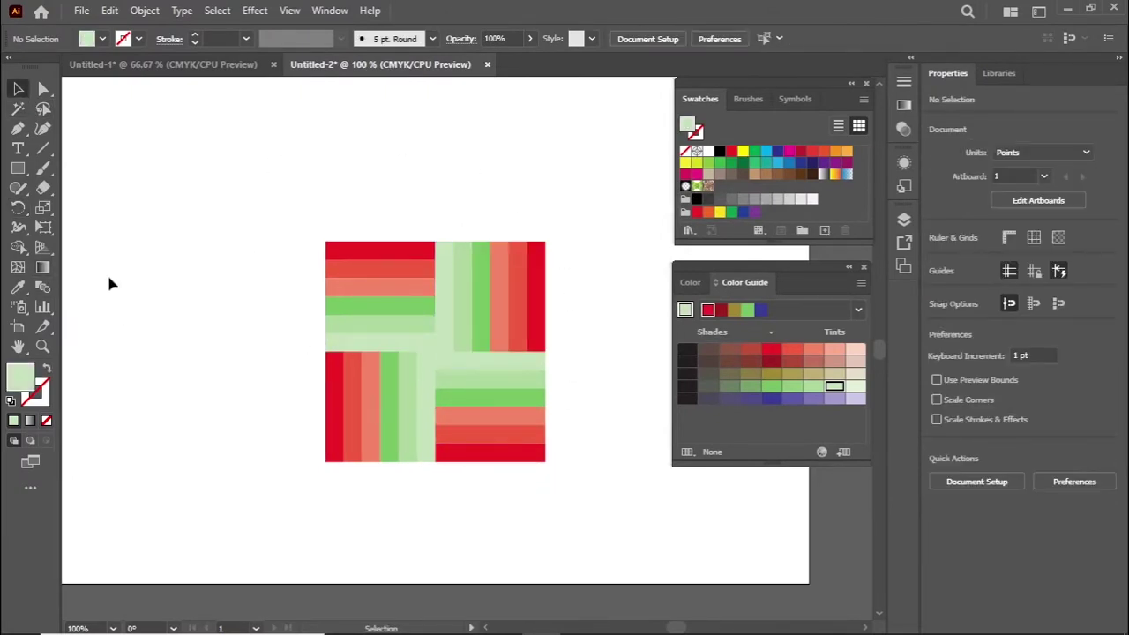
# Draw a sky-blue diamond with sides about 71 pt at the block's center, using the Pen tool between the midpoints of the squares' inner edges.
pyautogui.press('p')
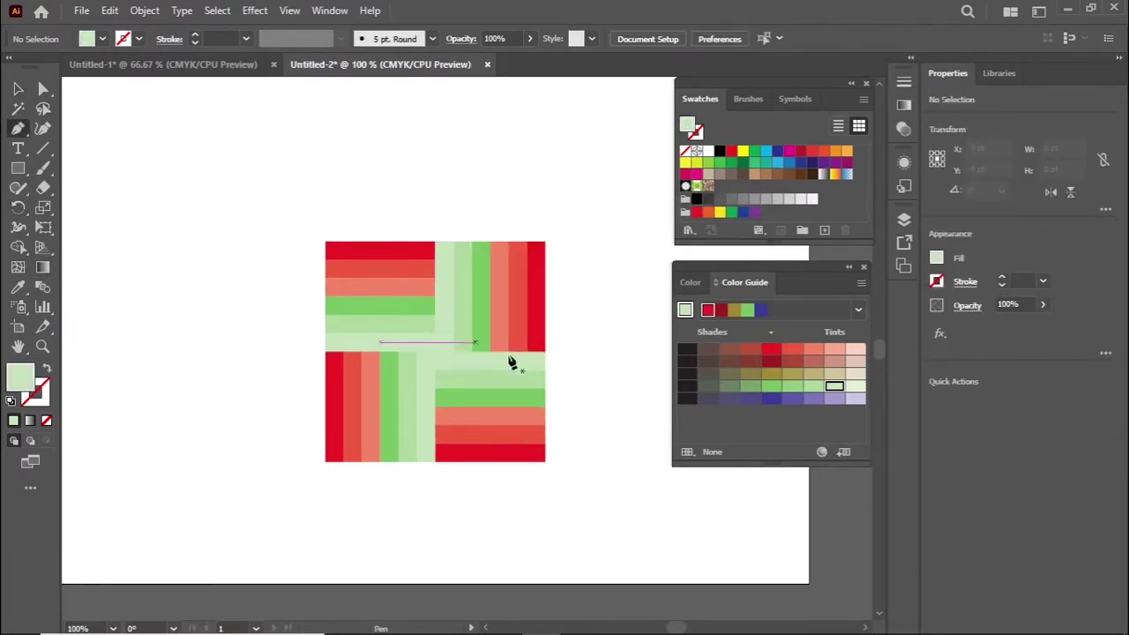
pyautogui.click(766, 153)
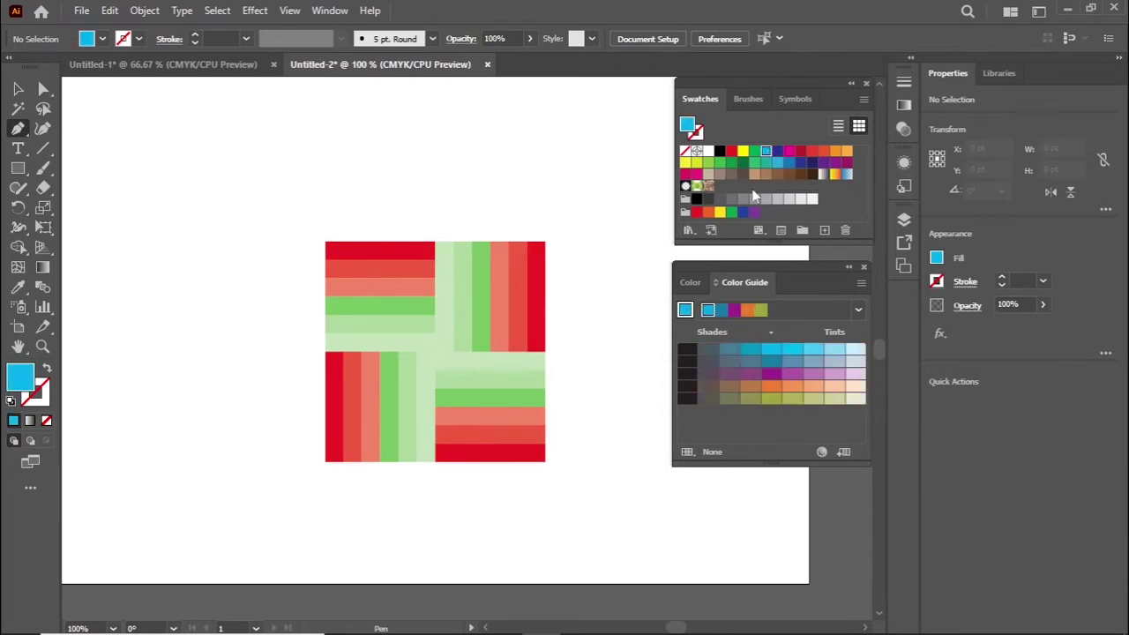
pyautogui.click(435, 302)
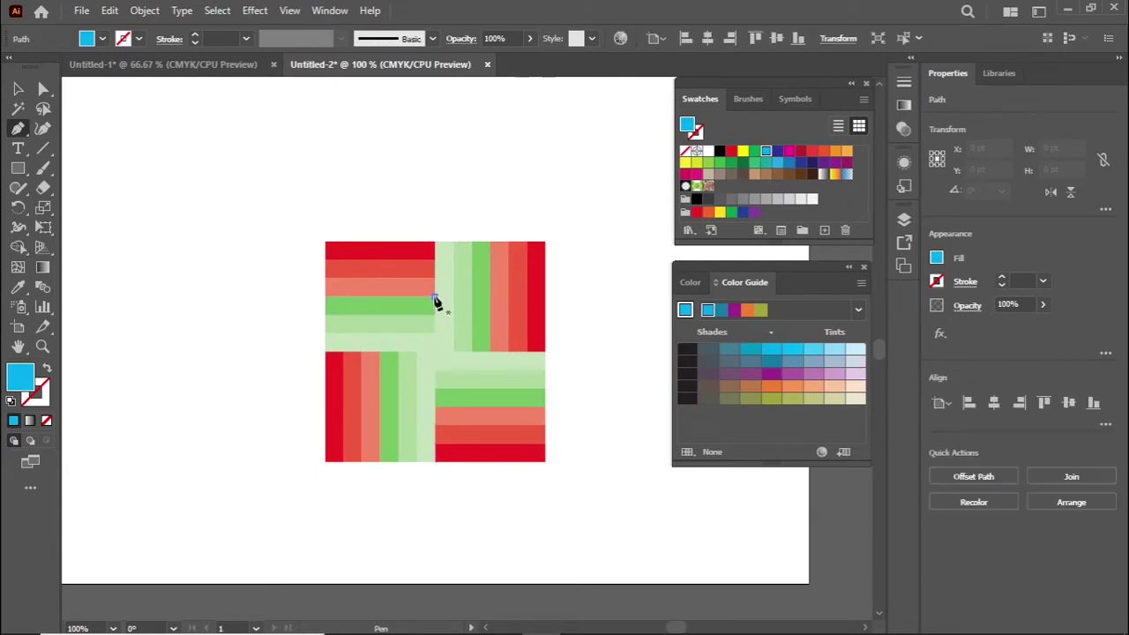
pyautogui.click(380, 353)
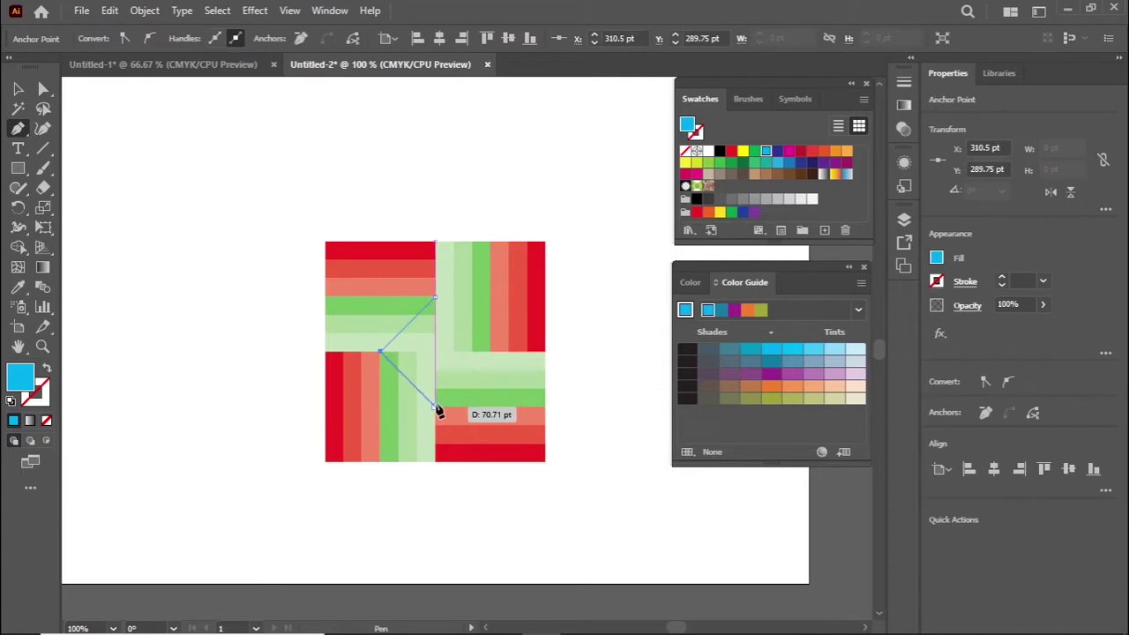
pyautogui.click(435, 407)
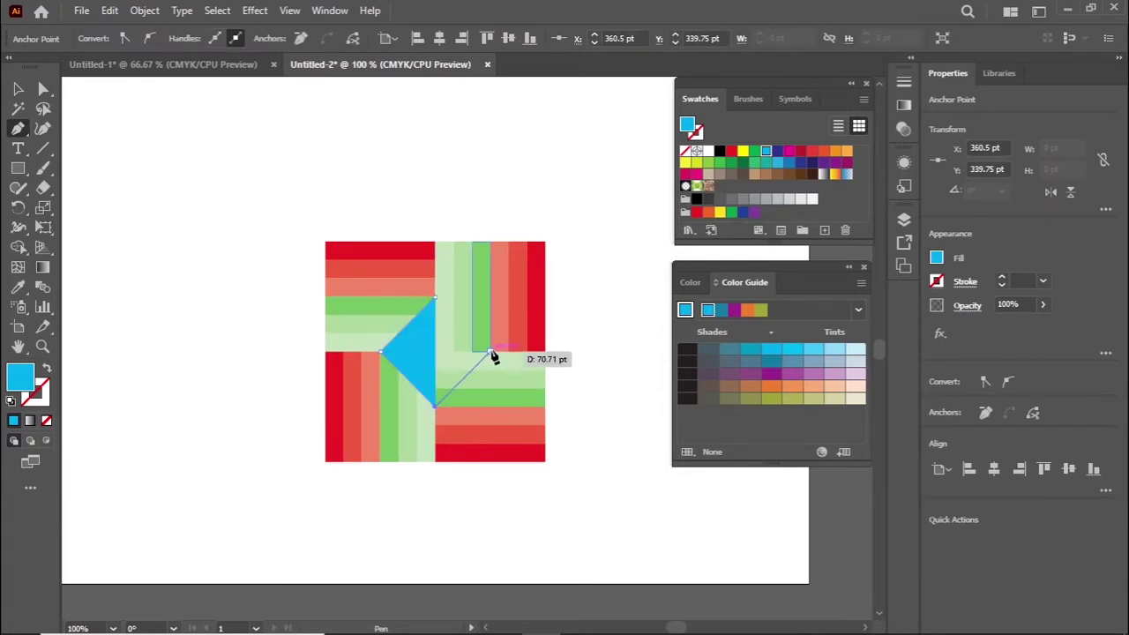
pyautogui.click(491, 353)
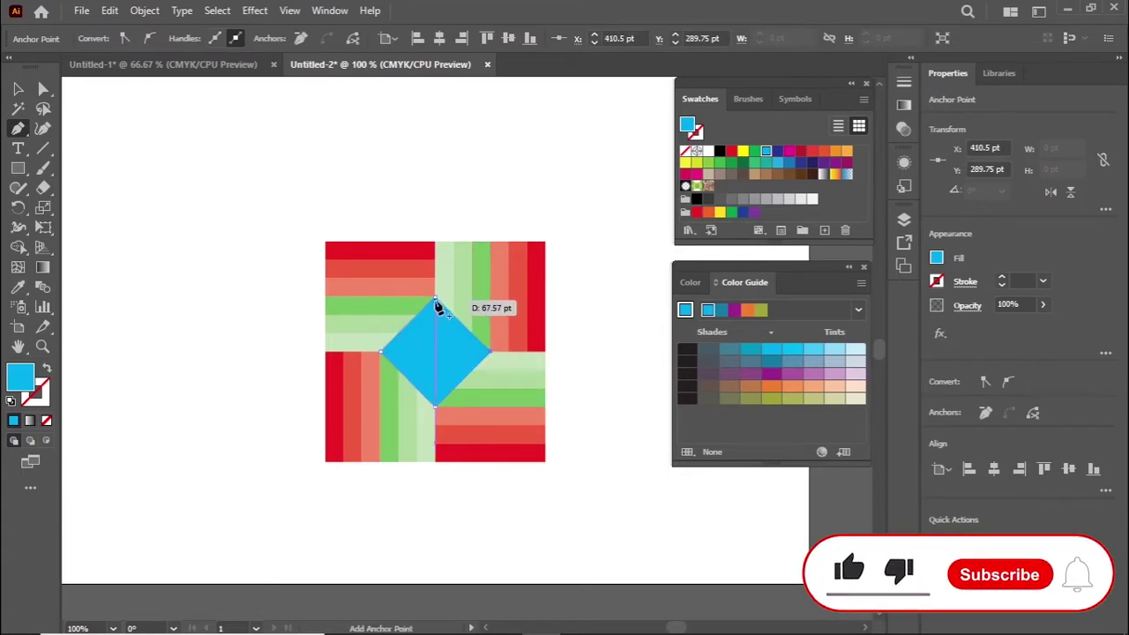
pyautogui.click(436, 302)
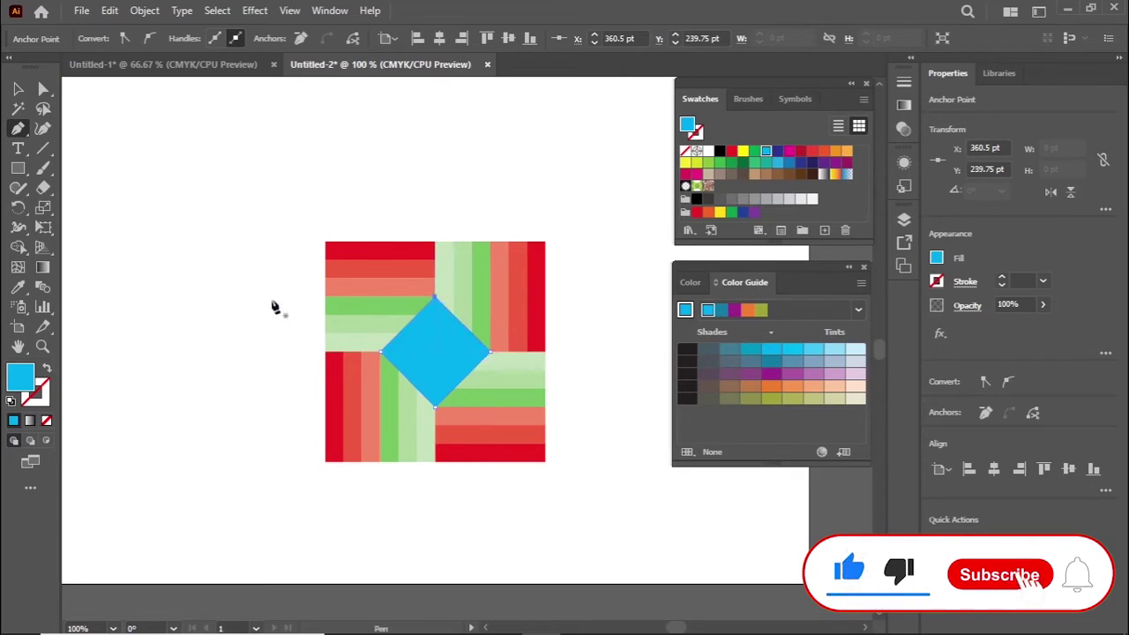
# Deselect the diamond and inspect how its corners meet the striped squares' edges in outline view, returning to the color preview.
pyautogui.click(18, 89)
pyautogui.click(291, 177)
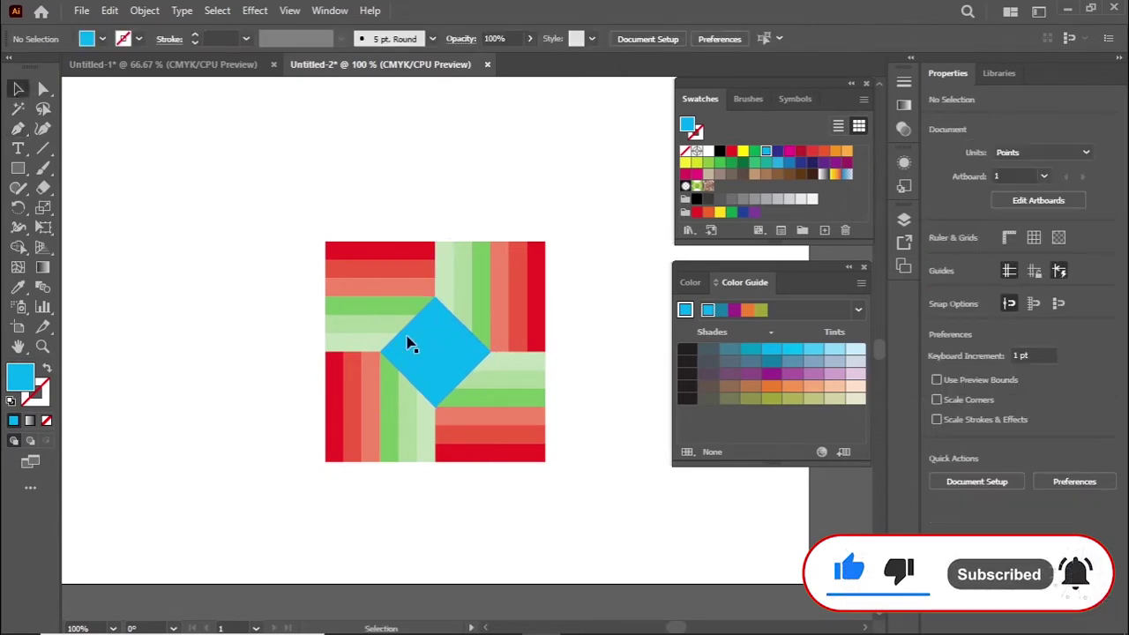
pyautogui.hotkey('ctrl', 'y')
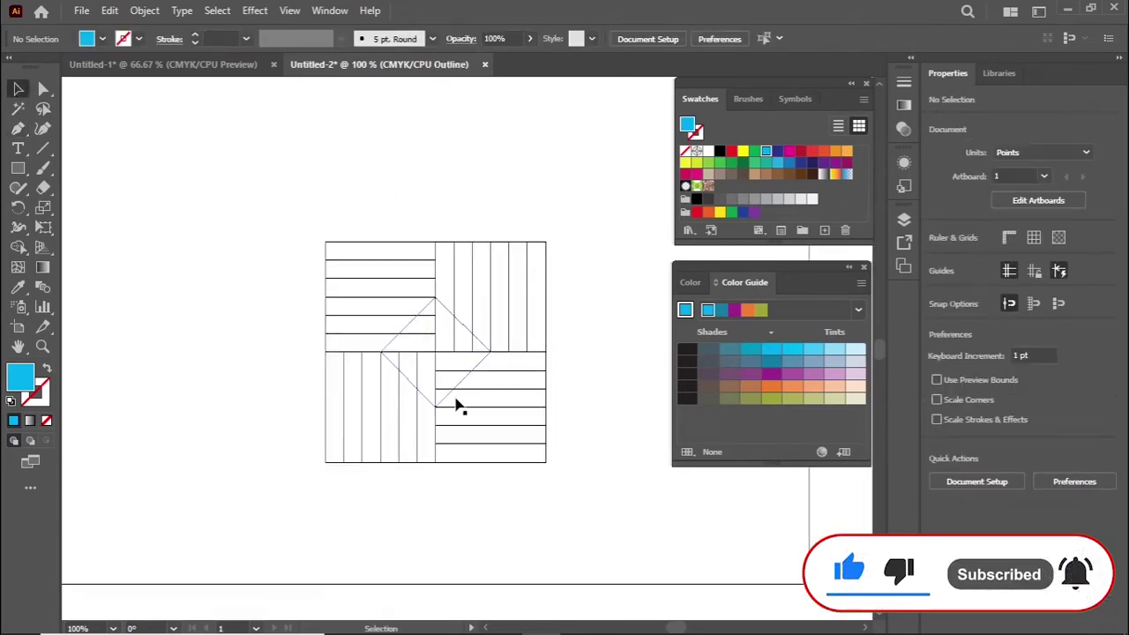
pyautogui.scroll(2, 474, 480)
pyautogui.scroll(2, 468, 480)
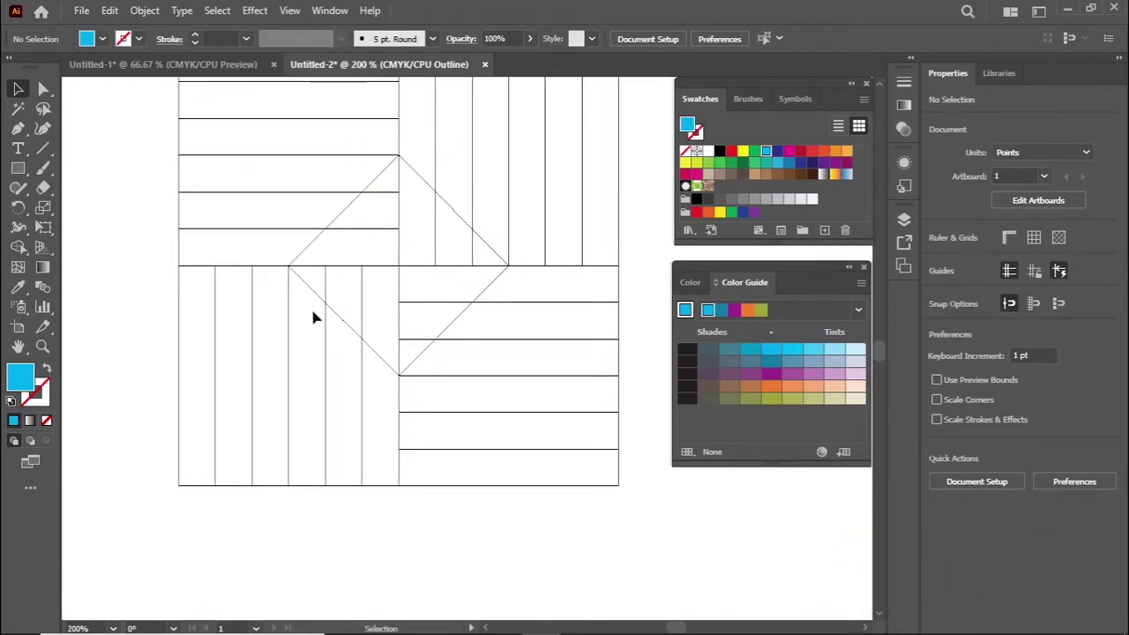
pyautogui.scroll(-1, 422, 374)
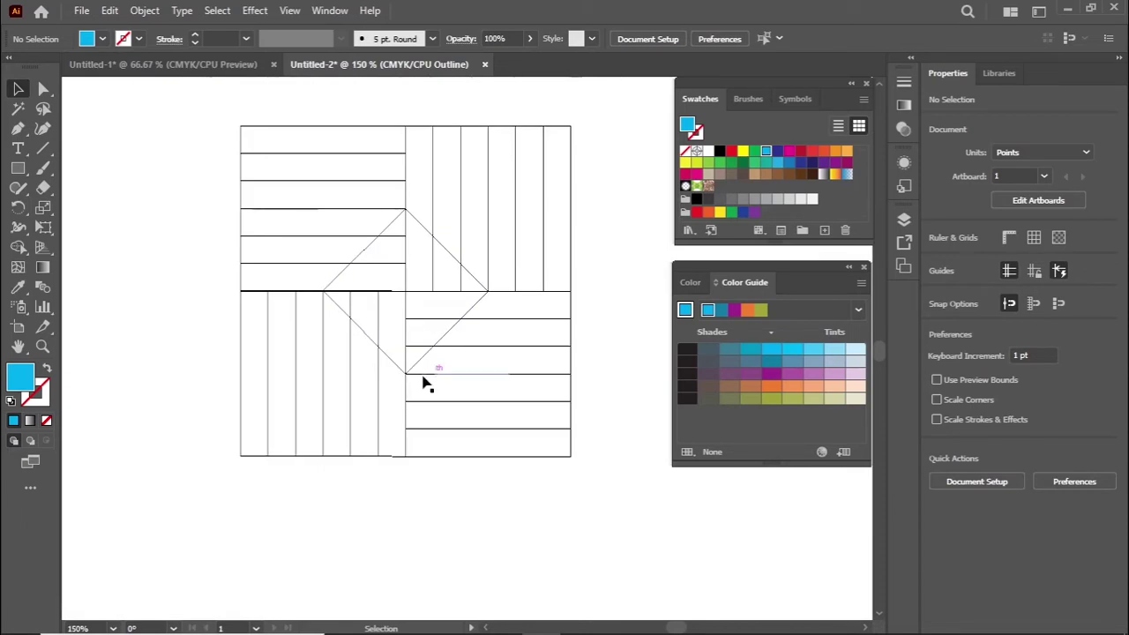
pyautogui.hotkey('ctrl', 'y')
pyautogui.scroll(3, 423, 348)
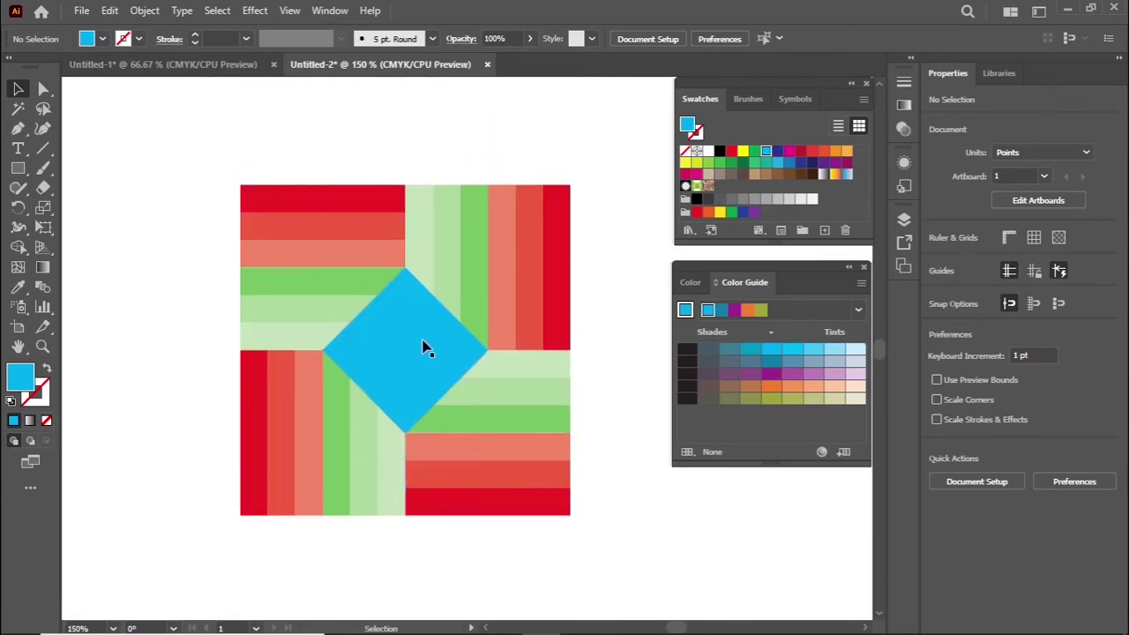
pyautogui.scroll(-1, 421, 348)
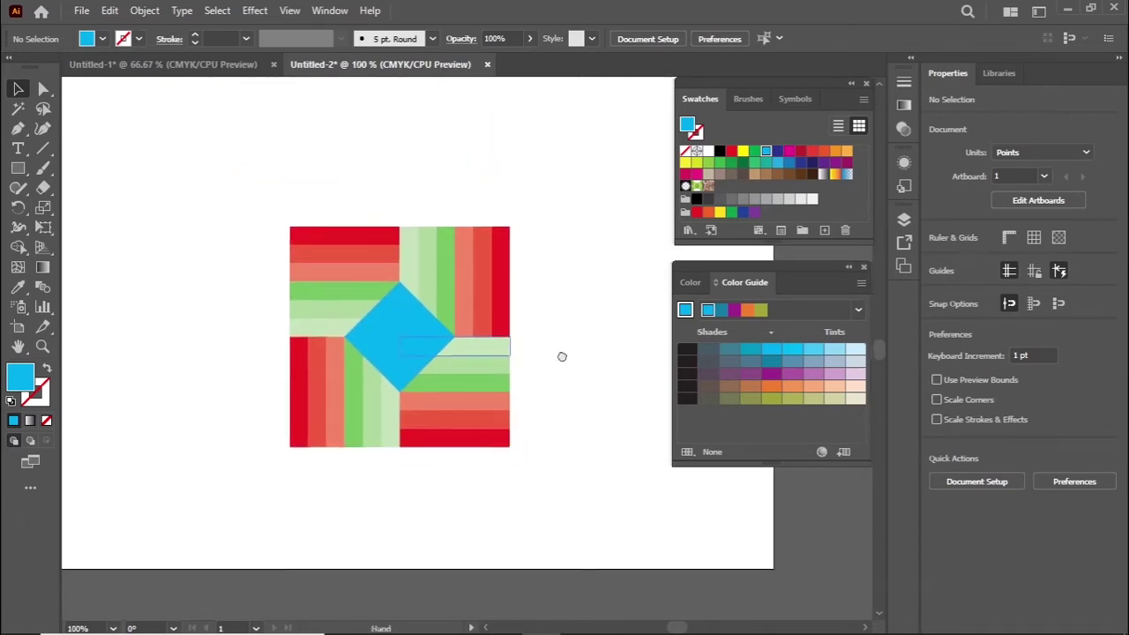
# Copy the blue diamond onto the block's upper-left corner and place copies on the other three corners by rotating 90° about the block's center.
pyautogui.click(404, 343)
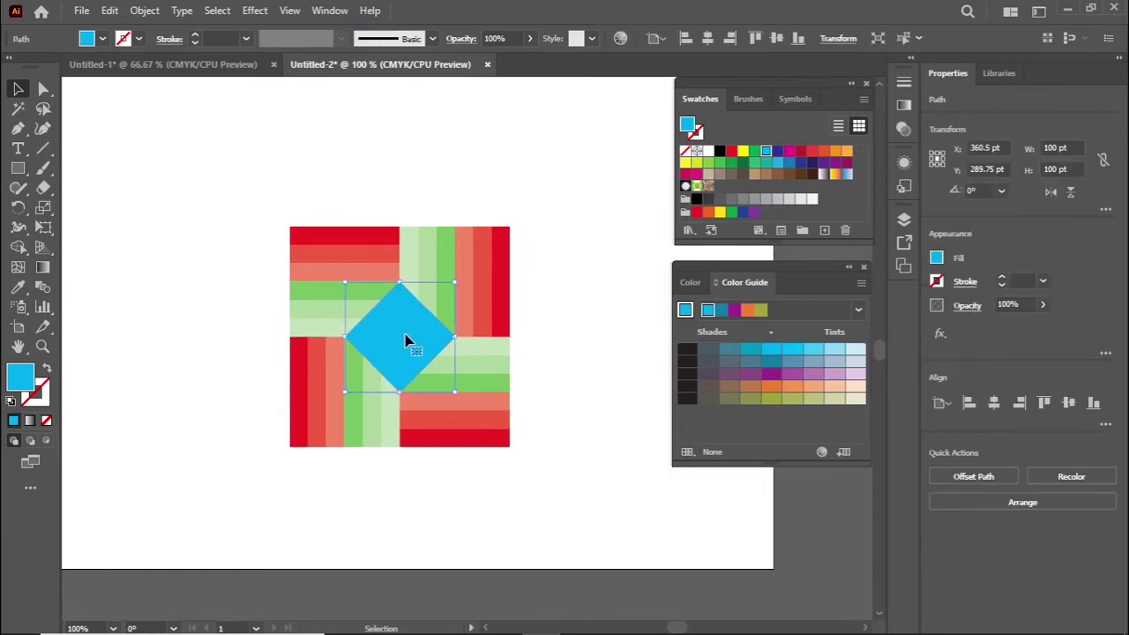
pyautogui.moveTo(407, 352); pyautogui.dragTo(300, 244)
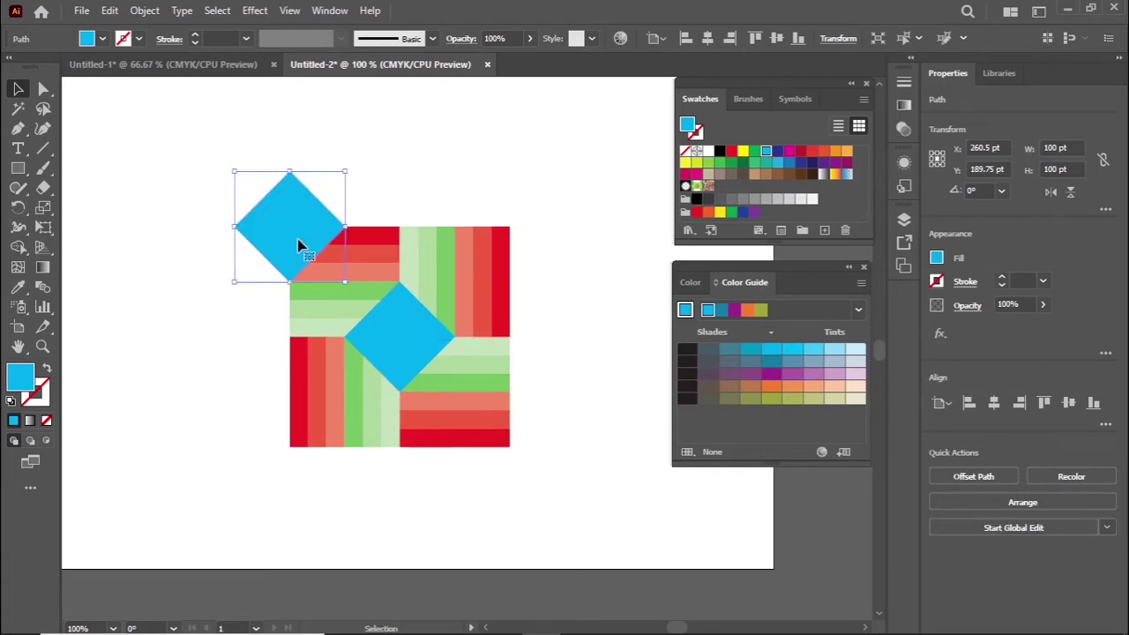
pyautogui.press('r')
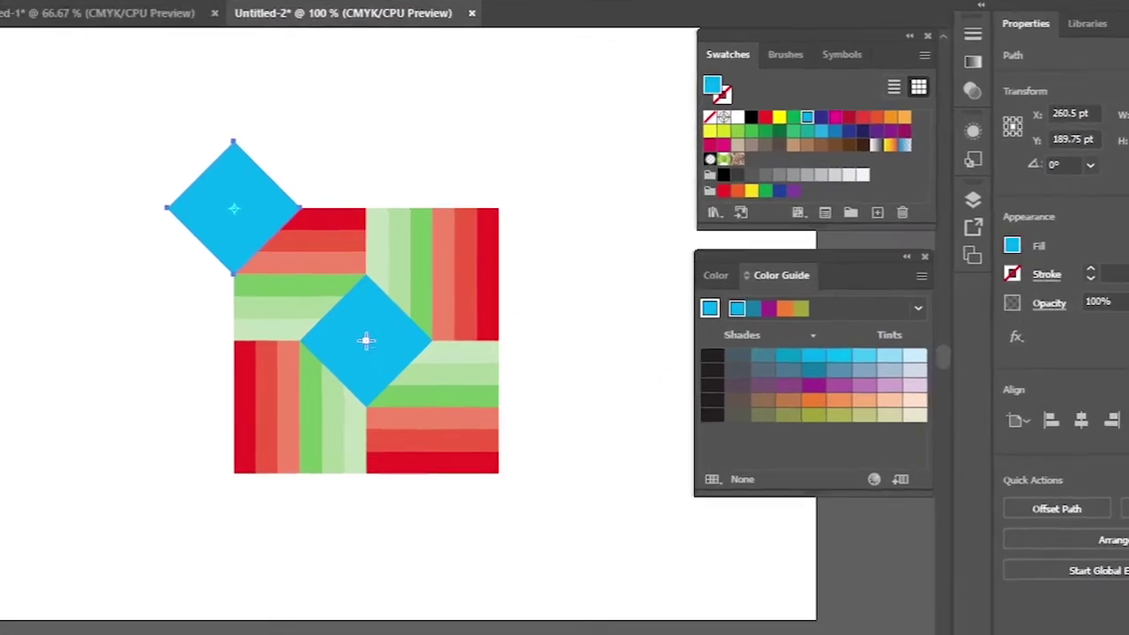
pyautogui.keyDown('alt'); pyautogui.click(399, 336); pyautogui.keyUp('alt')
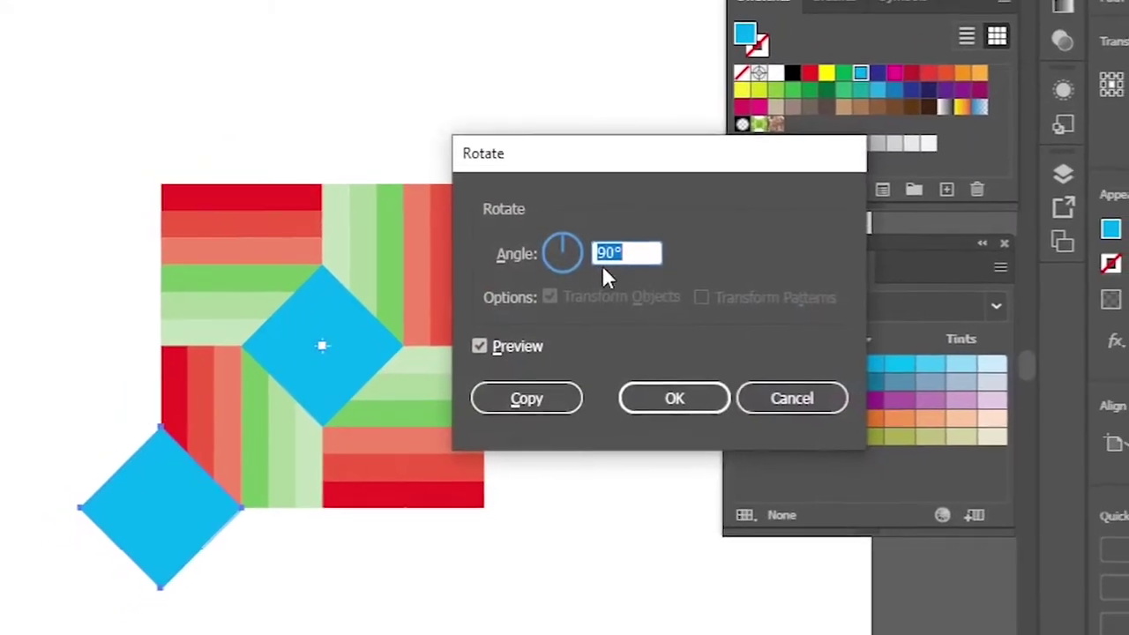
pyautogui.click(538, 398)
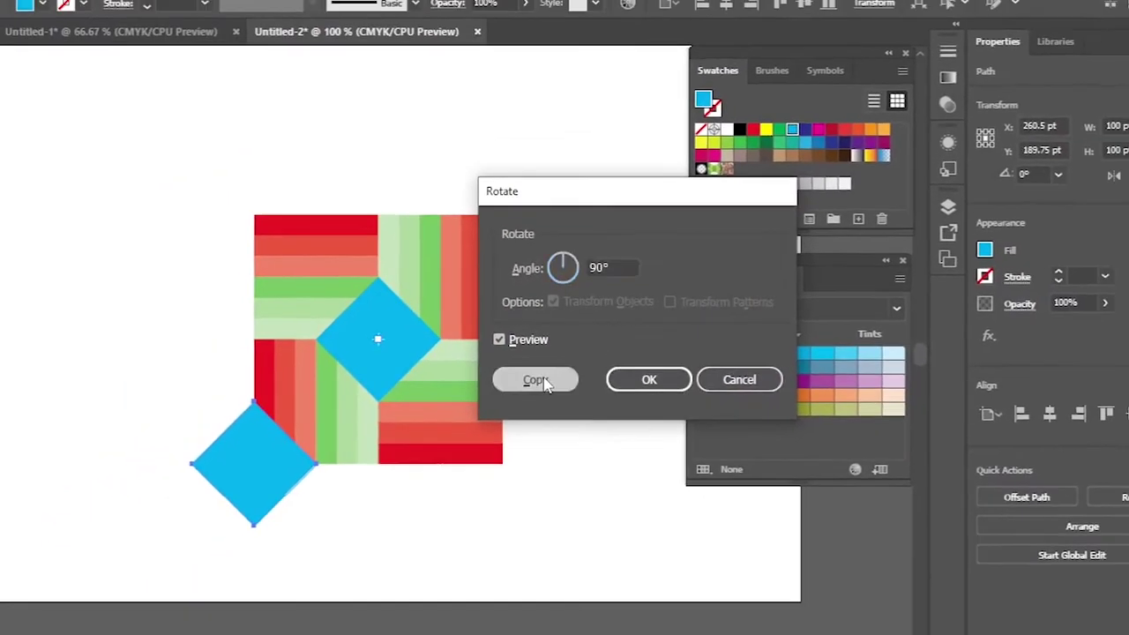
pyautogui.hotkey('ctrl', 'd')
pyautogui.hotkey('ctrl', 'd')
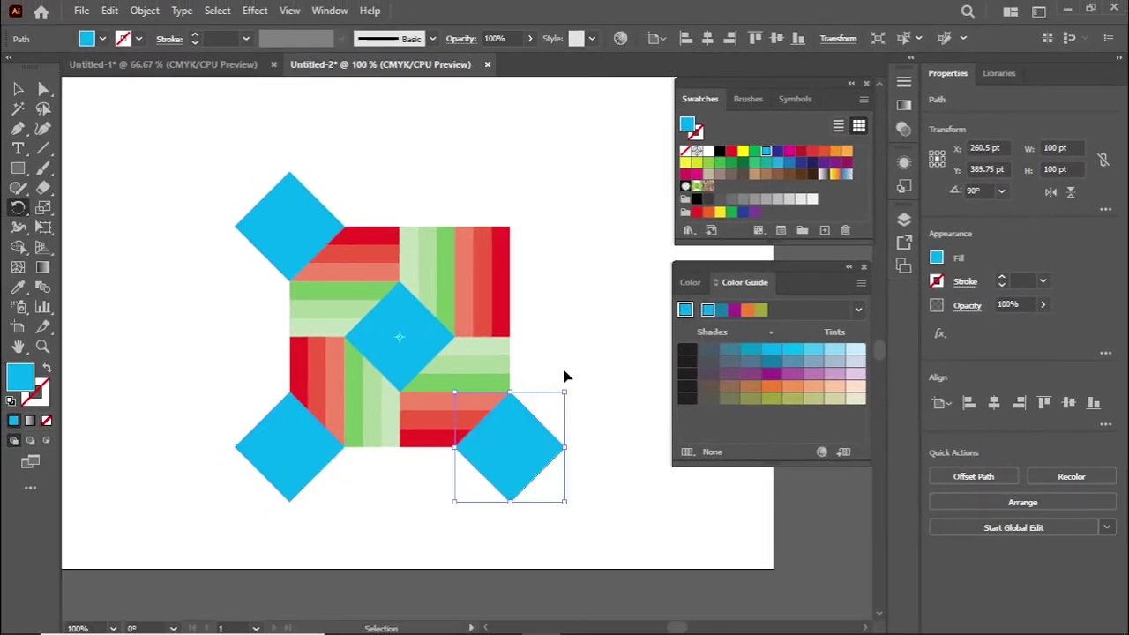
# Fill the four corner diamonds with the purple swatch and deselect them.
pyautogui.click(17, 89)
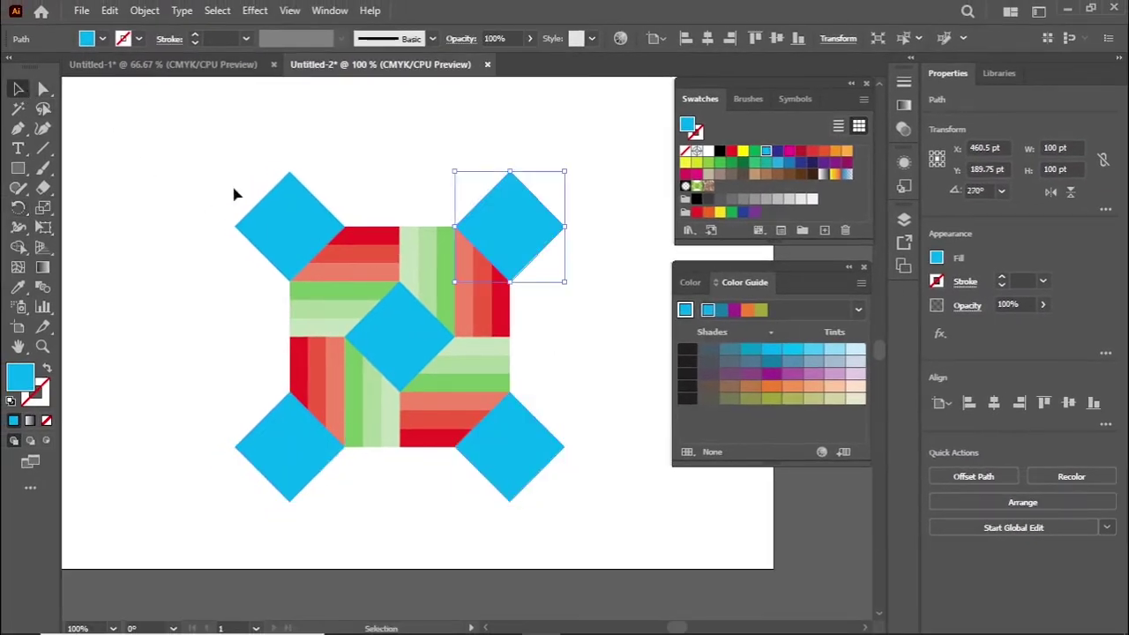
pyautogui.keyDown('shift'); pyautogui.click(285, 219); pyautogui.keyUp('shift')
pyautogui.keyDown('shift'); pyautogui.click(264, 445); pyautogui.keyUp('shift')
pyautogui.keyDown('shift'); pyautogui.click(538, 466); pyautogui.keyUp('shift')
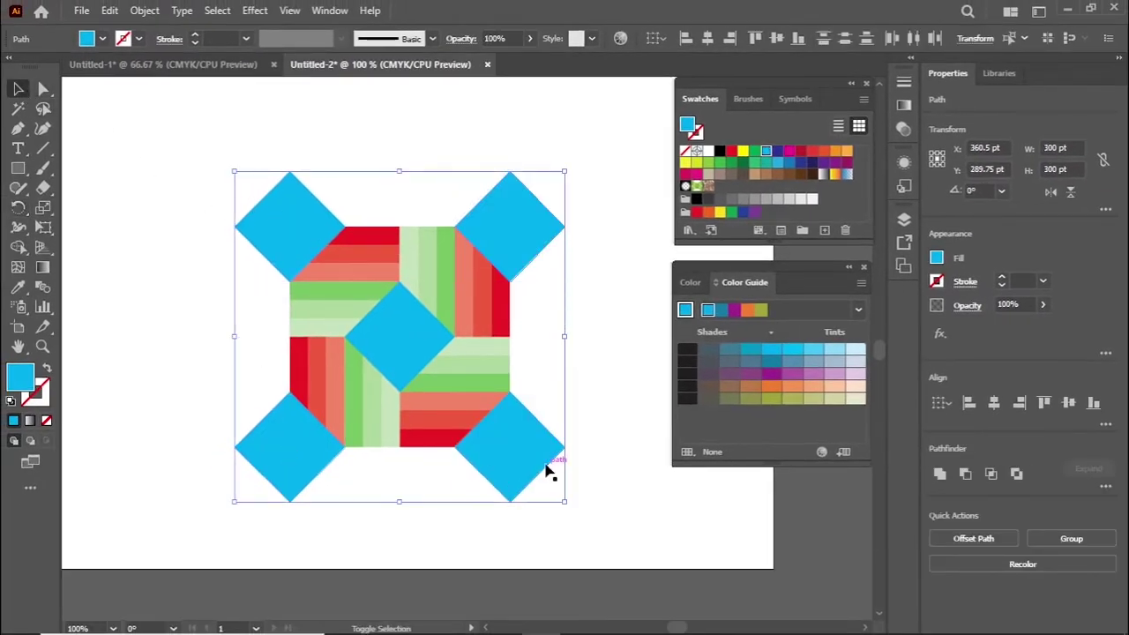
pyautogui.click(754, 213)
pyautogui.click(167, 152)
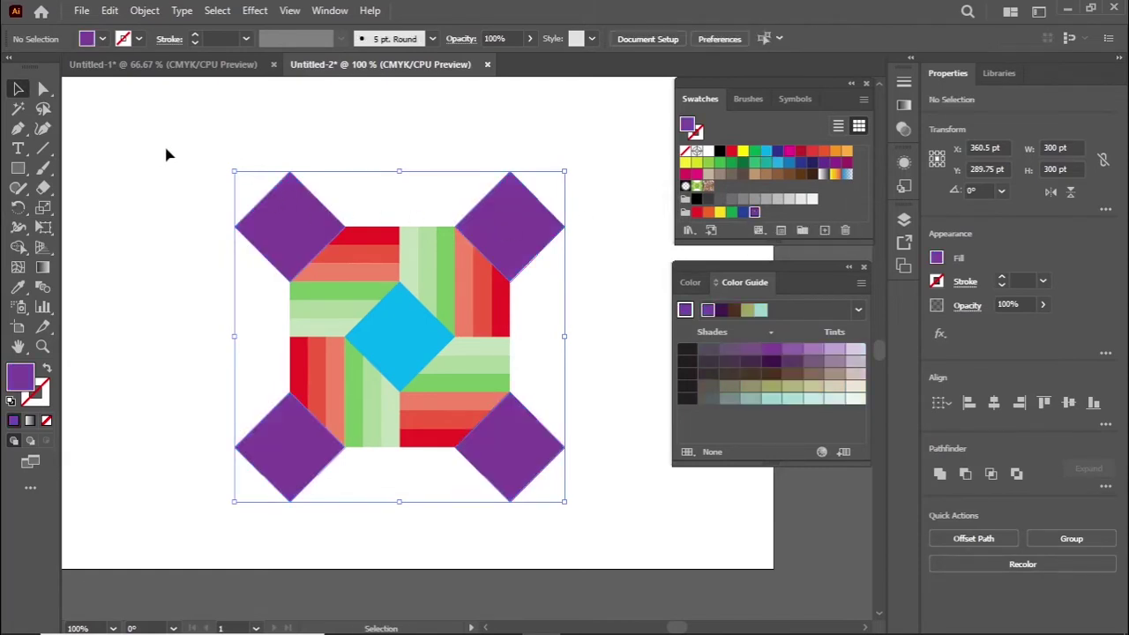
# Select the whole artwork and remove the parts of the four purple diamonds outside the striped block with the Shape Builder tool.
pyautogui.moveTo(172, 134); pyautogui.dragTo(569, 490)
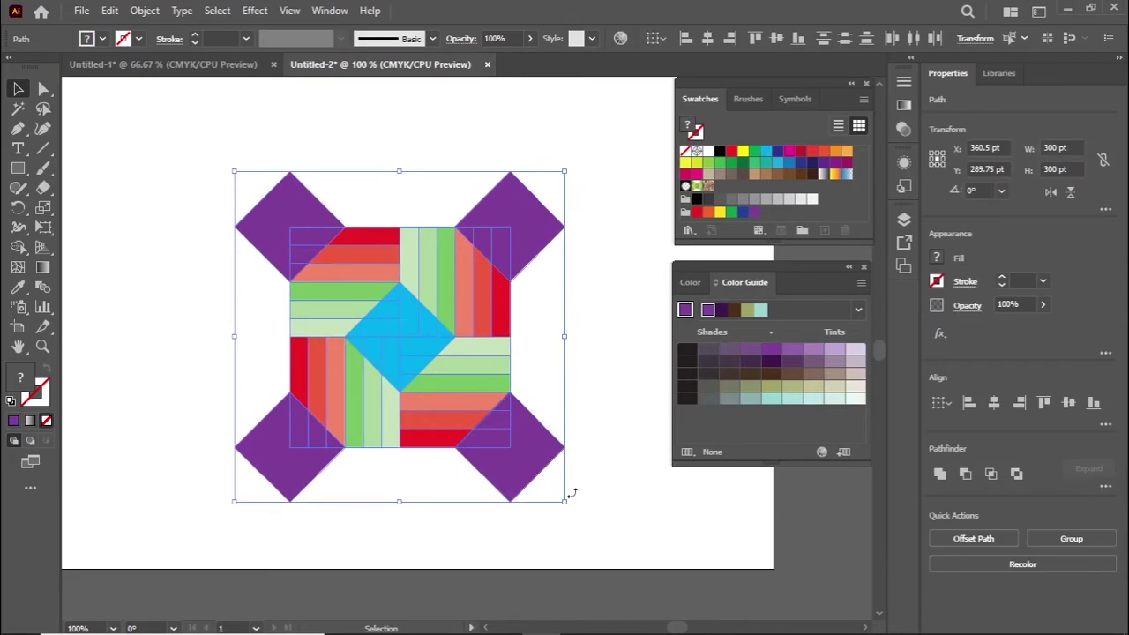
pyautogui.moveTo(18, 248); pyautogui.dragTo(81, 249)
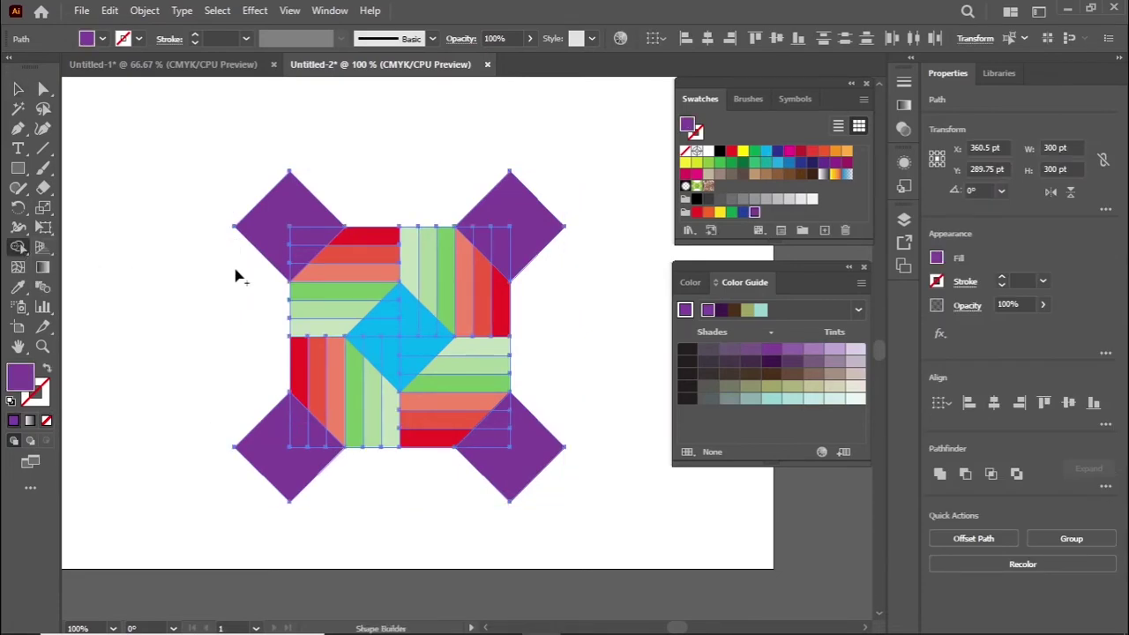
pyautogui.keyDown('alt'); pyautogui.click(262, 212); pyautogui.keyUp('alt')
pyautogui.keyDown('alt'); pyautogui.click(536, 217); pyautogui.keyUp('alt')
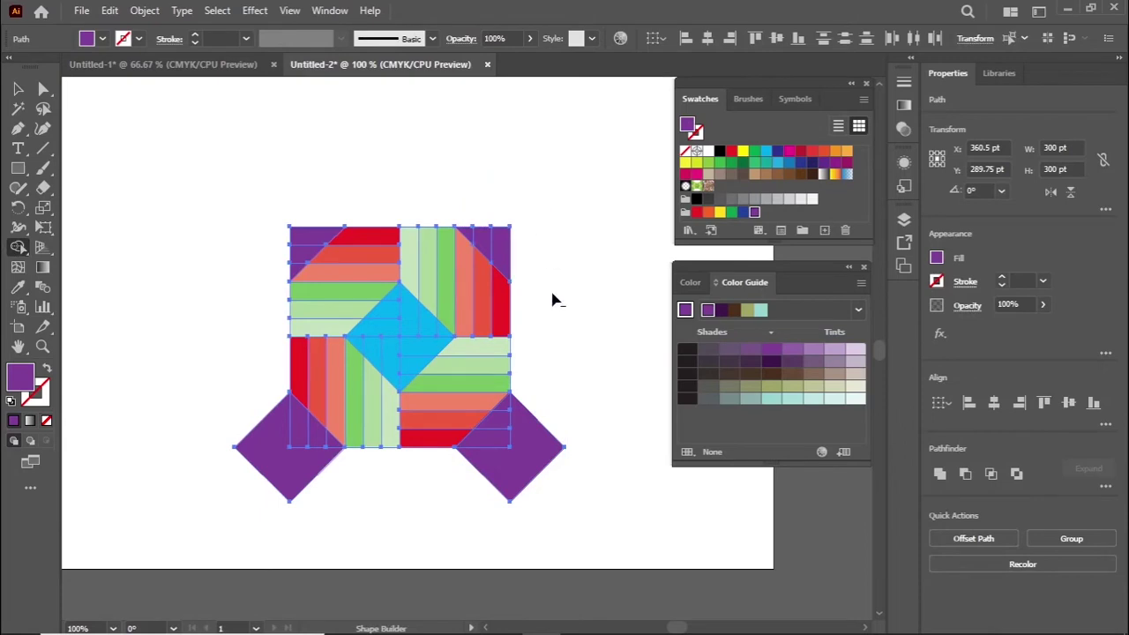
pyautogui.keyDown('alt'); pyautogui.click(541, 446); pyautogui.keyUp('alt')
pyautogui.keyDown('alt'); pyautogui.click(281, 474); pyautogui.keyUp('alt')
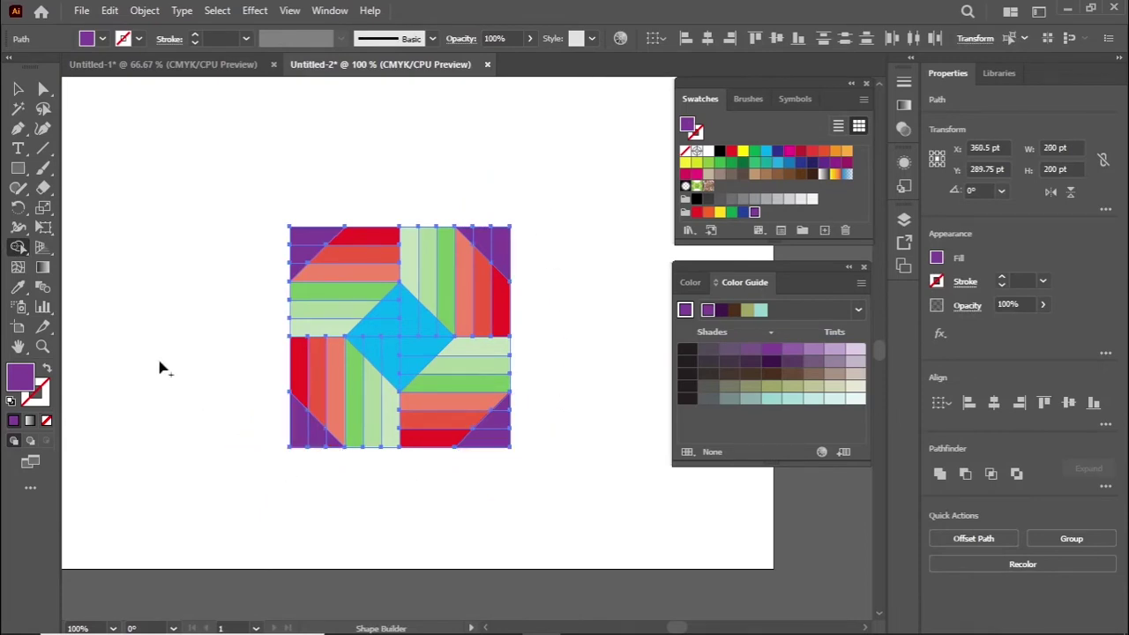
# Group all the pieces of the tile and move the group to about X 377 pt, Y 215 pt.
pyautogui.click(18, 88)
pyautogui.hotkey('ctrl', '-')
pyautogui.hotkey('ctrl', '-')
pyautogui.moveTo(239, 193); pyautogui.dragTo(302, 294)
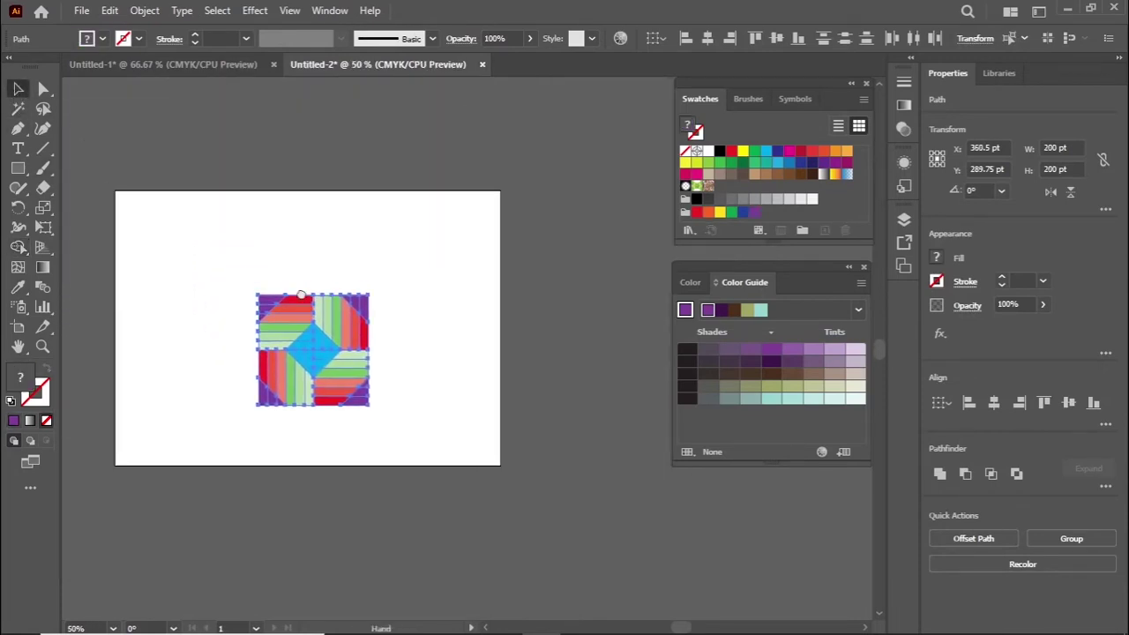
pyautogui.scroll(1, 405, 322)
pyautogui.moveTo(431, 330); pyautogui.dragTo(518, 295)
pyautogui.click(515, 216)
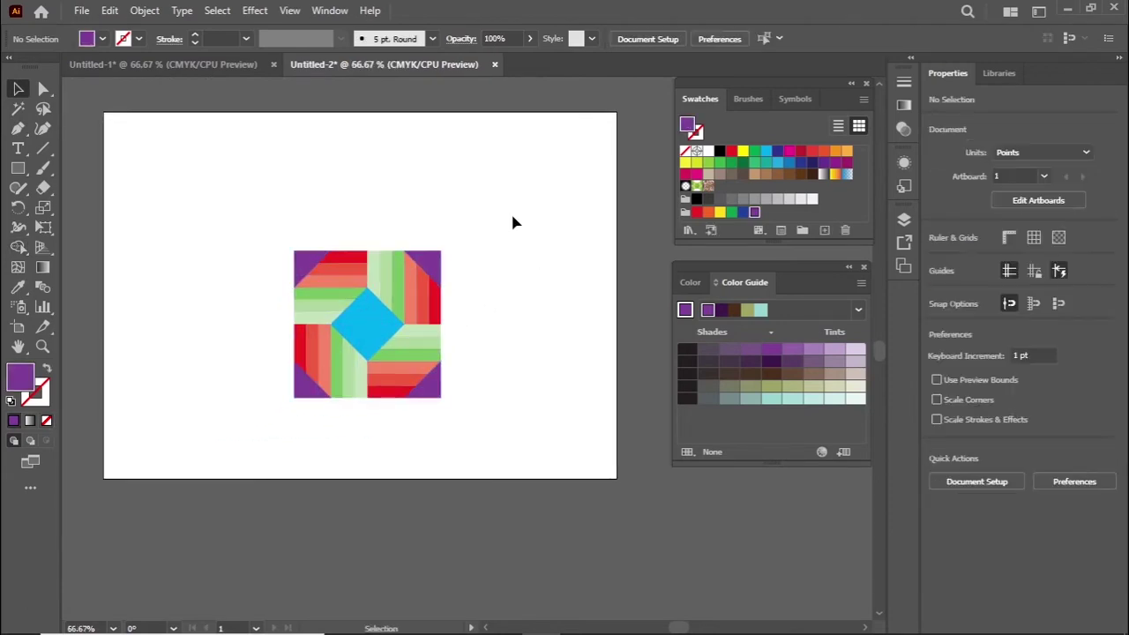
pyautogui.moveTo(516, 214); pyautogui.dragTo(278, 432)
pyautogui.hotkey('ctrl', 'g')
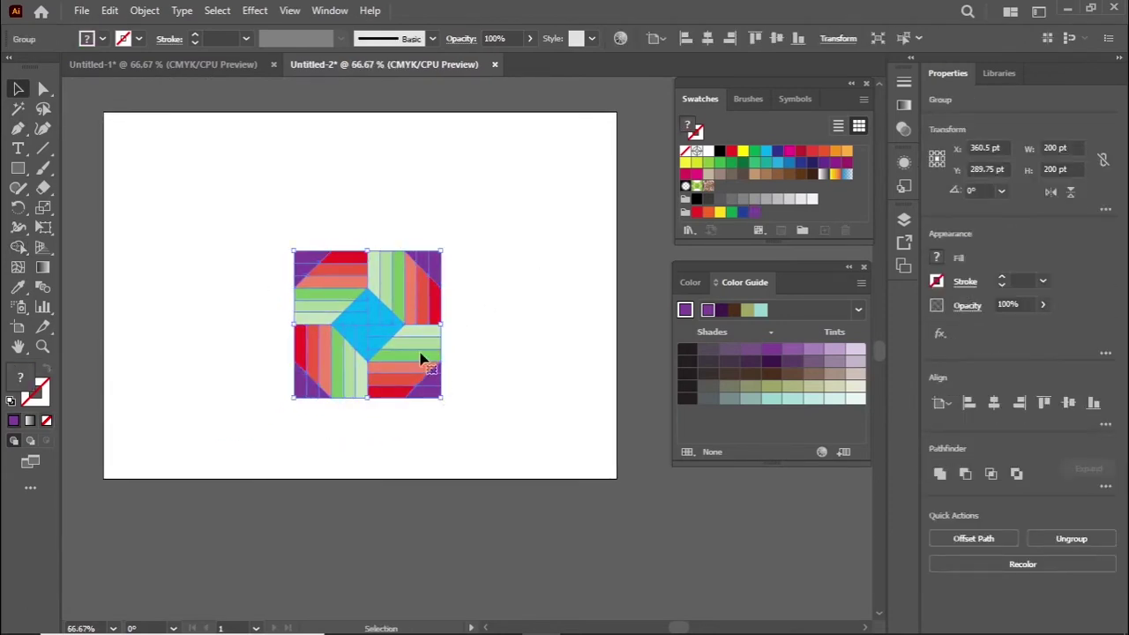
pyautogui.scroll(1, 422, 379)
pyautogui.moveTo(399, 390); pyautogui.dragTo(411, 335)
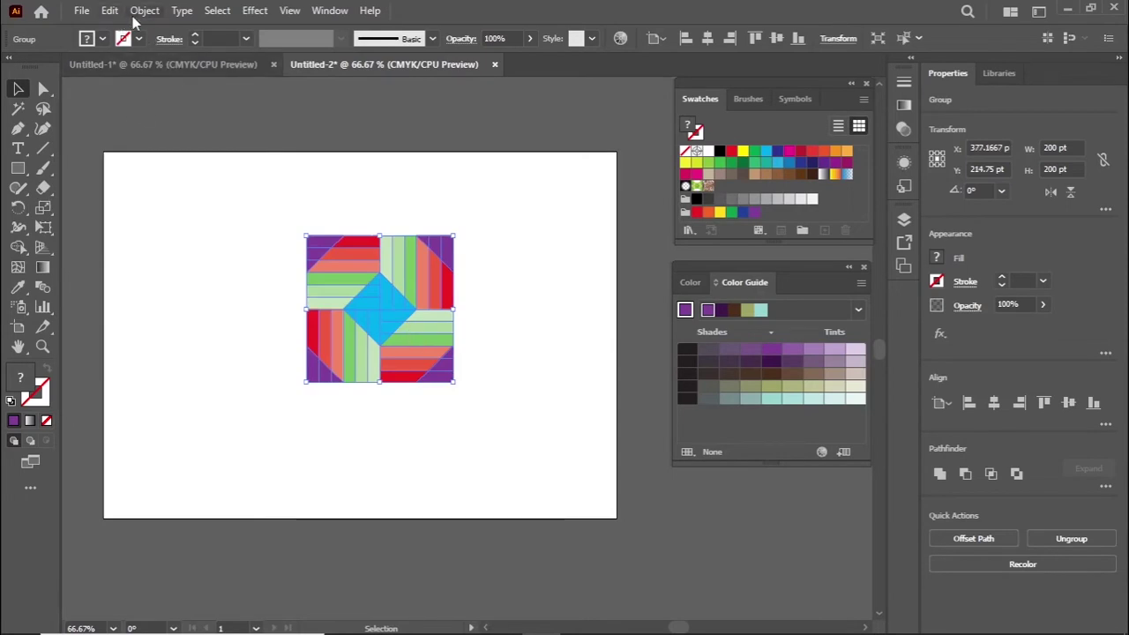
# Make a pattern from the grouped tile with the default Grid tile type and 200 × 200 pt size, and finish pattern editing.
pyautogui.click(143, 11)
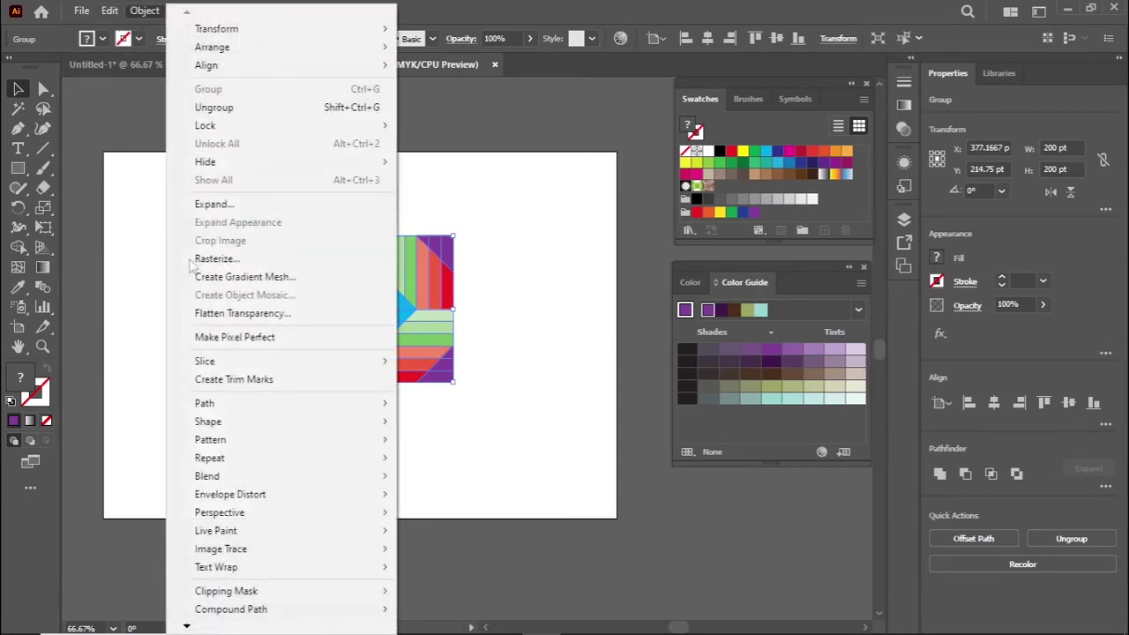
pyautogui.moveTo(215, 441)
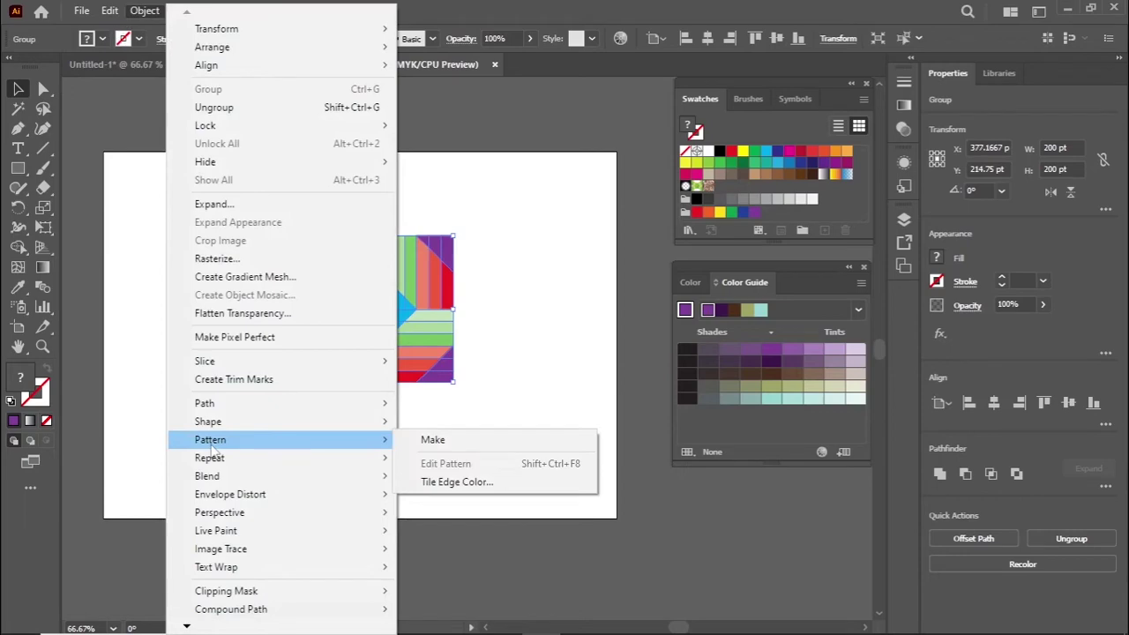
pyautogui.click(434, 441)
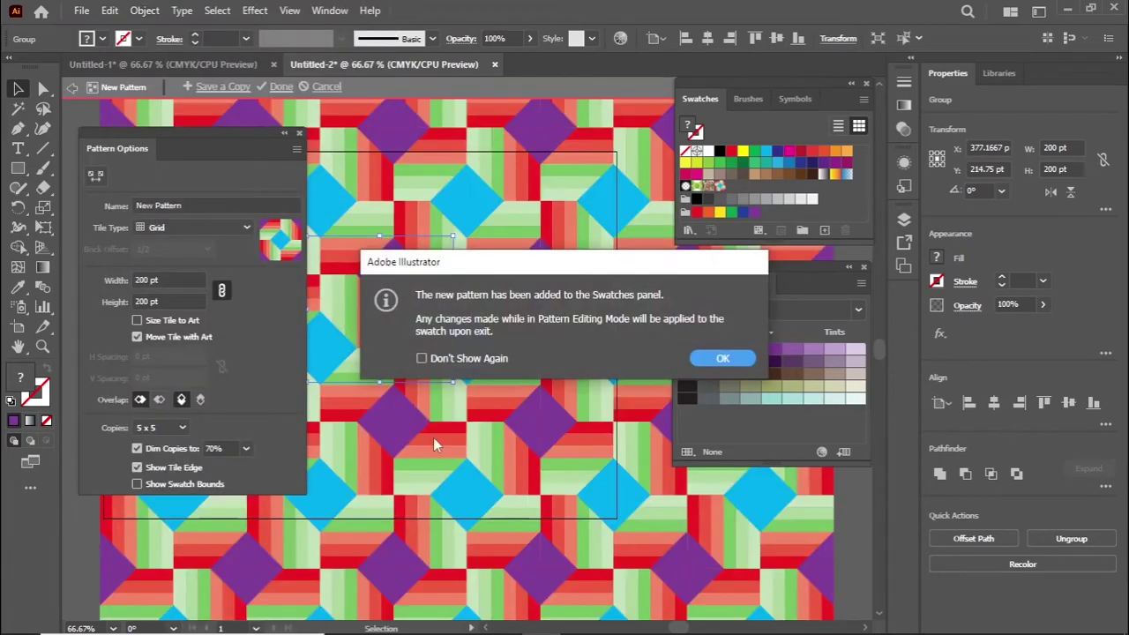
pyautogui.click(721, 360)
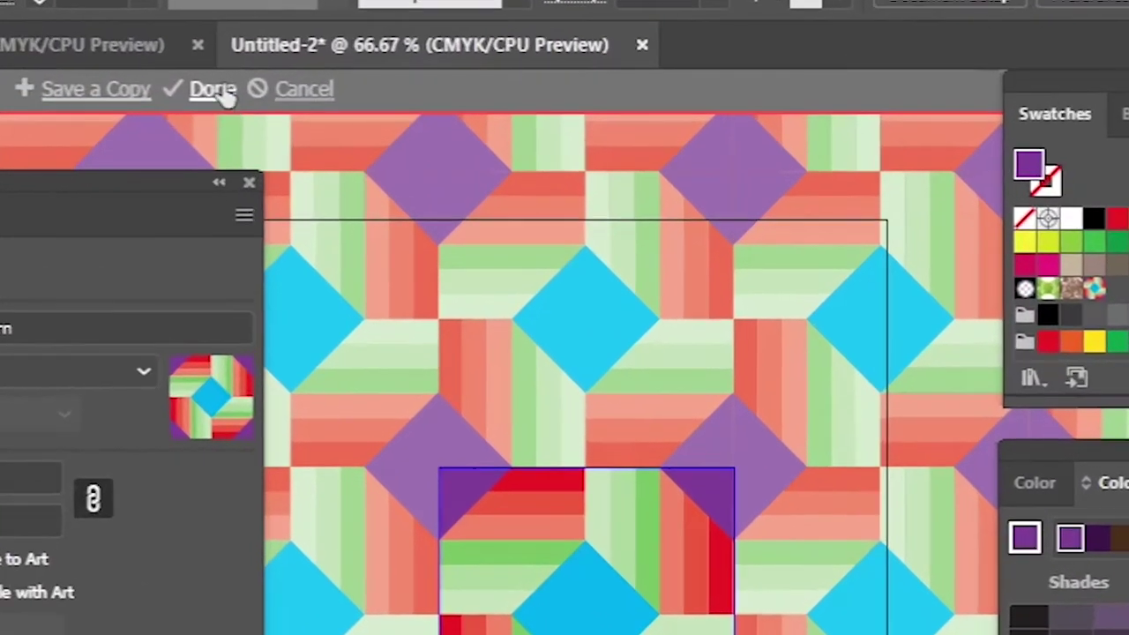
pyautogui.click(215, 89)
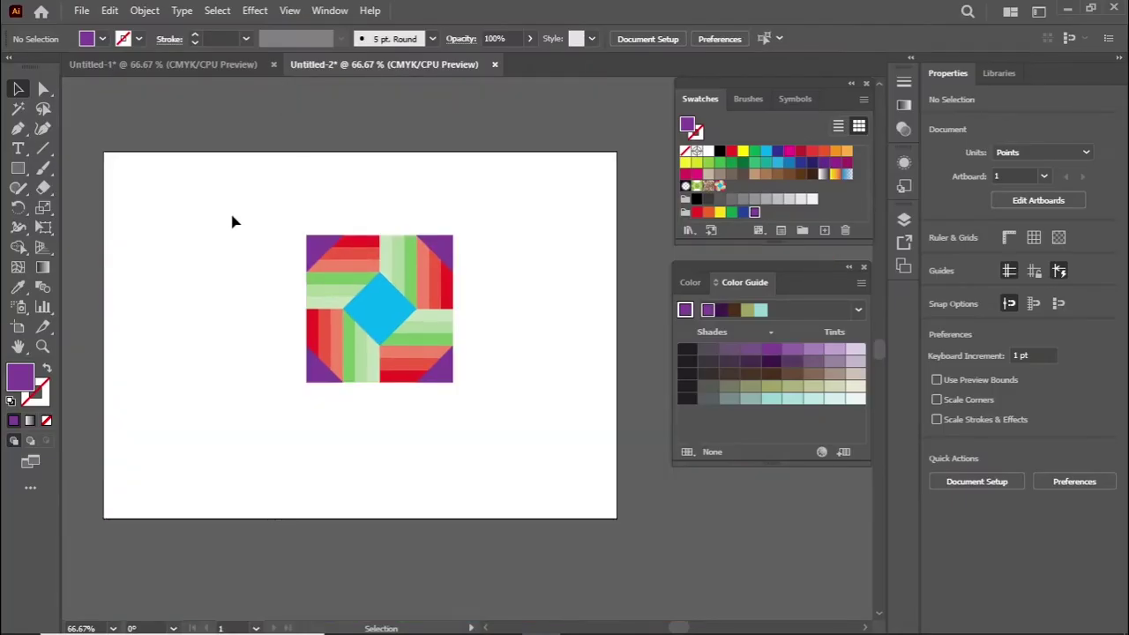
# Move the original tile off the artboard, just above its upper edge, and deselect it.
pyautogui.scroll(2, 269, 345)
pyautogui.moveTo(409, 413); pyautogui.dragTo(386, 178)
pyautogui.scroll(-2, 421, 313)
pyautogui.click(420, 309)
# Draw a 700 × 500 pt rectangle covering the whole artboard and fill it with the New Pattern swatch.
pyautogui.press('m')
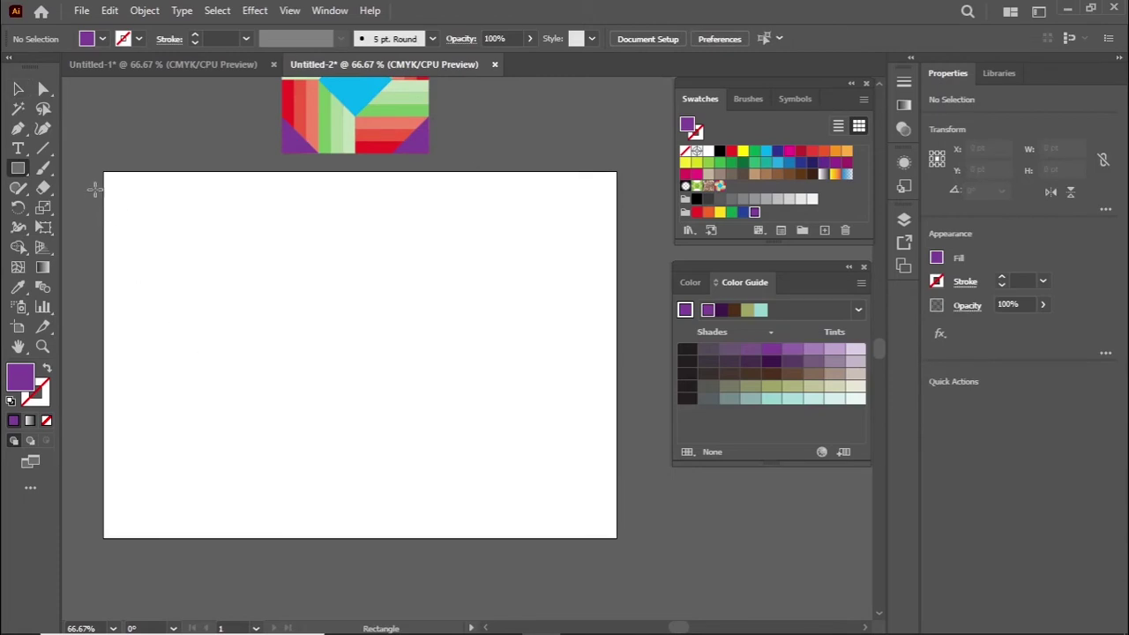
pyautogui.moveTo(104, 169); pyautogui.dragTo(617, 535)
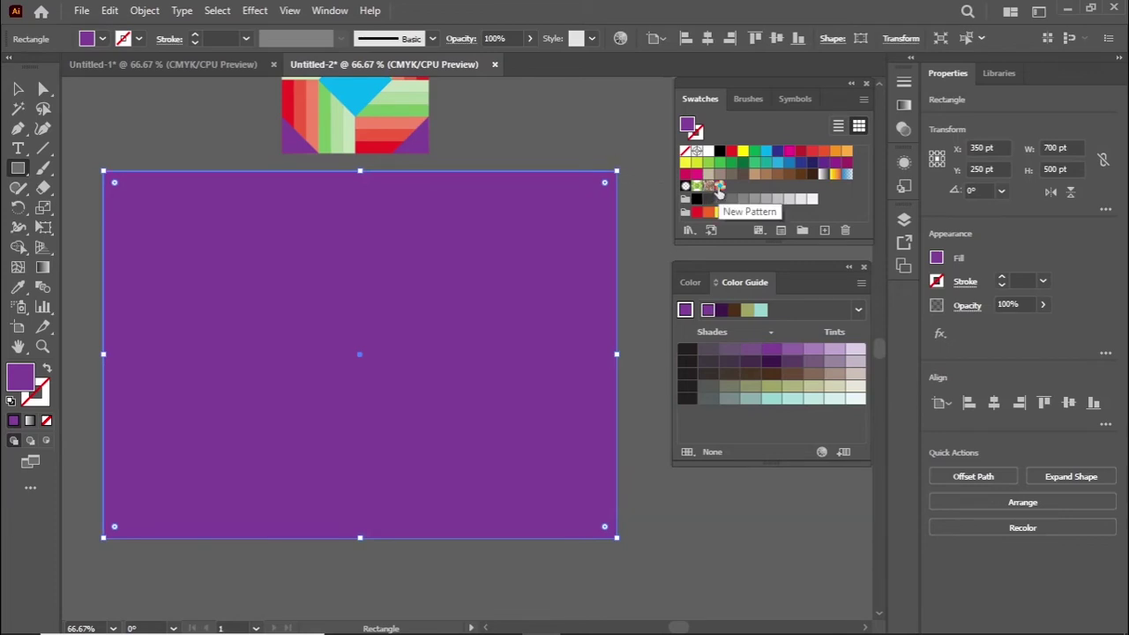
pyautogui.click(718, 187)
pyautogui.press('v')
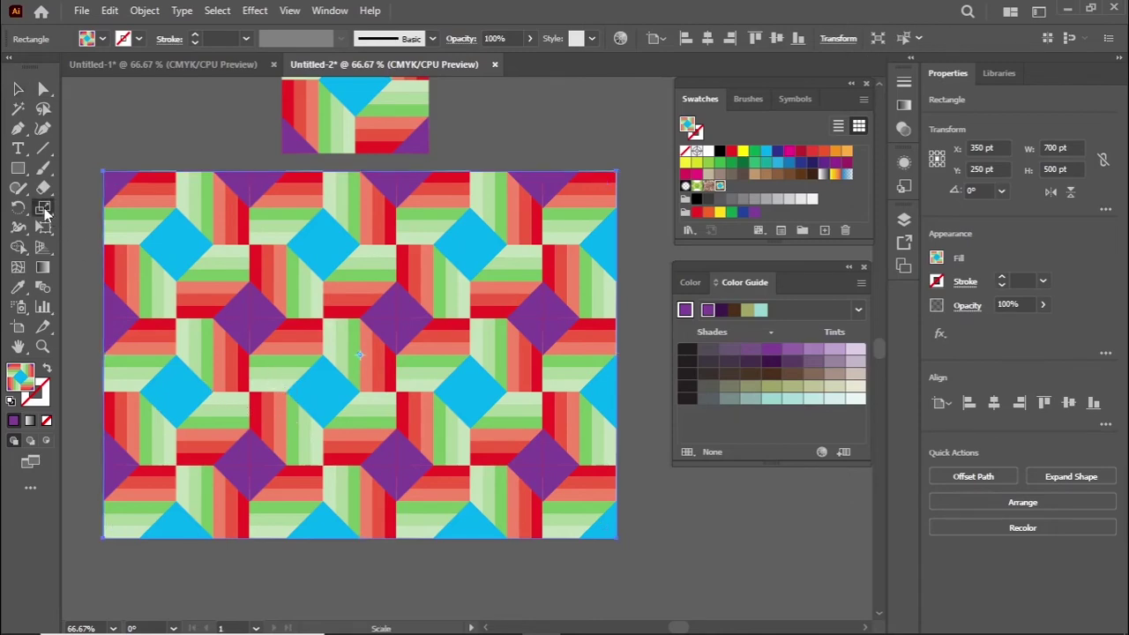
# Open the Scale options for the rectangle and, with only Transform Patterns enabled, preview its pattern at a uniform scale of 127%.
pyautogui.moveTo(43, 208); pyautogui.dragTo(97, 209)
pyautogui.press('Return')
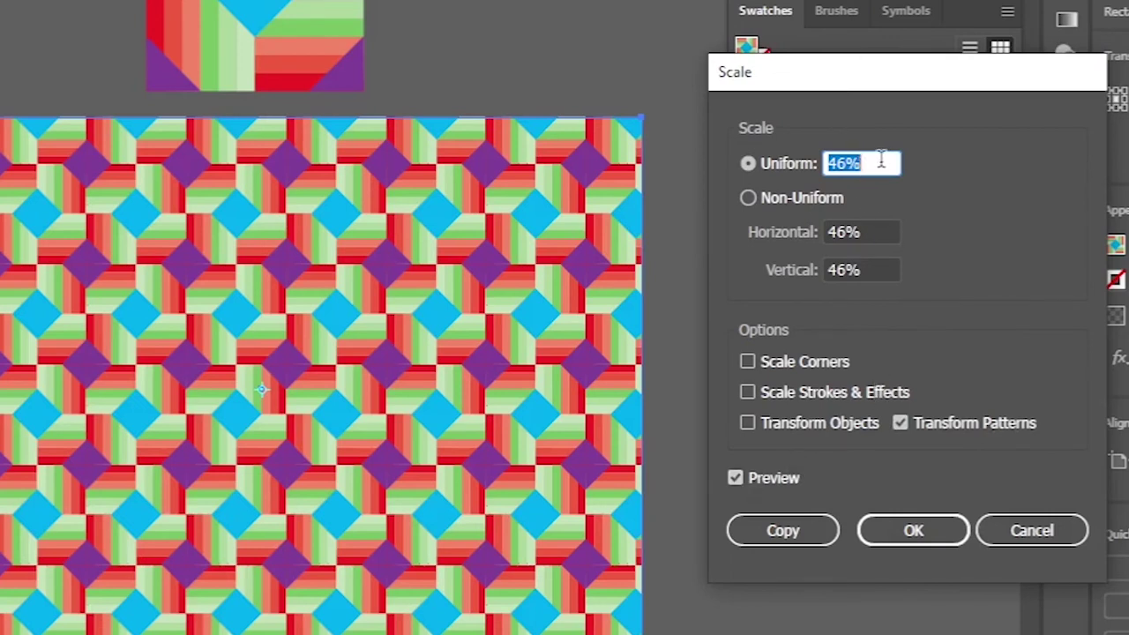
pyautogui.press('Up')
pyautogui.press('Up')
pyautogui.press('Up')
pyautogui.press('Up')
pyautogui.press('Up')
pyautogui.press('Up')
pyautogui.press('Up')
pyautogui.press('Up')
pyautogui.press('Up')
pyautogui.press('Up')
pyautogui.press('Up')
pyautogui.press('Up')
pyautogui.press('Up')
pyautogui.press('Up')
pyautogui.press('Up')
pyautogui.press('Up')
pyautogui.press('Up')
pyautogui.press('Up')
pyautogui.press('Up')
pyautogui.press('Up')
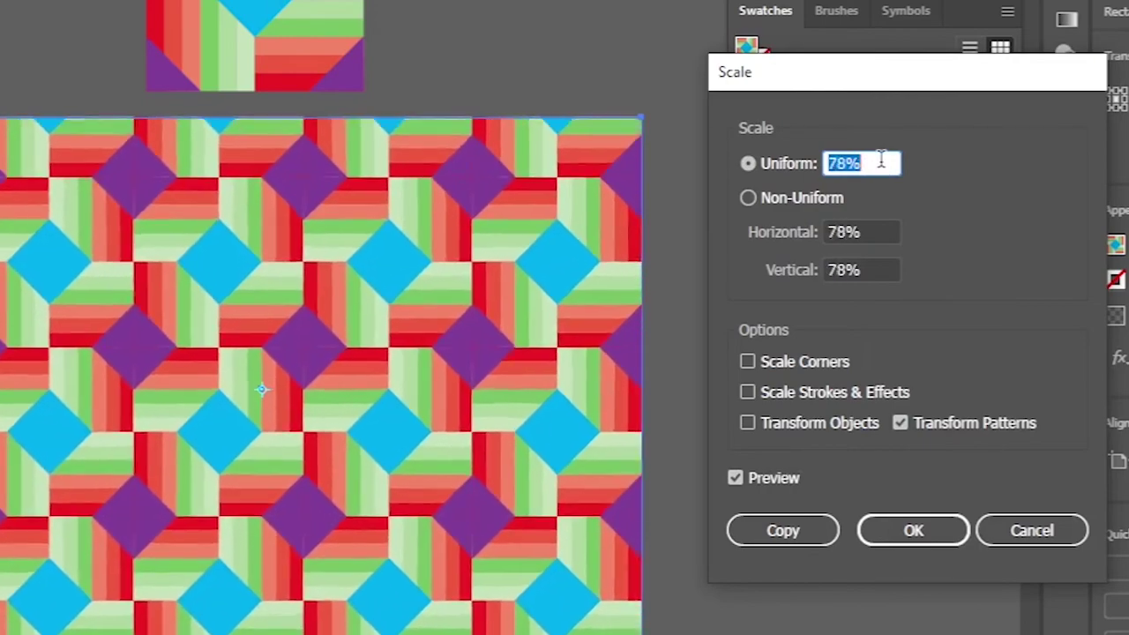
pyautogui.press('Up')
pyautogui.press('Up')
pyautogui.press('Up')
pyautogui.press('Up')
pyautogui.press('Up')
pyautogui.press('Up')
pyautogui.press('Up')
pyautogui.press('Up')
pyautogui.press('Up')
pyautogui.press('Up')
pyautogui.press('Up')
pyautogui.press('Up')
pyautogui.press('Up')
pyautogui.press('Up')
pyautogui.press('Up')
pyautogui.press('Up')
pyautogui.press('Up')
pyautogui.press('Up')
pyautogui.press('Up')
pyautogui.press('Up')
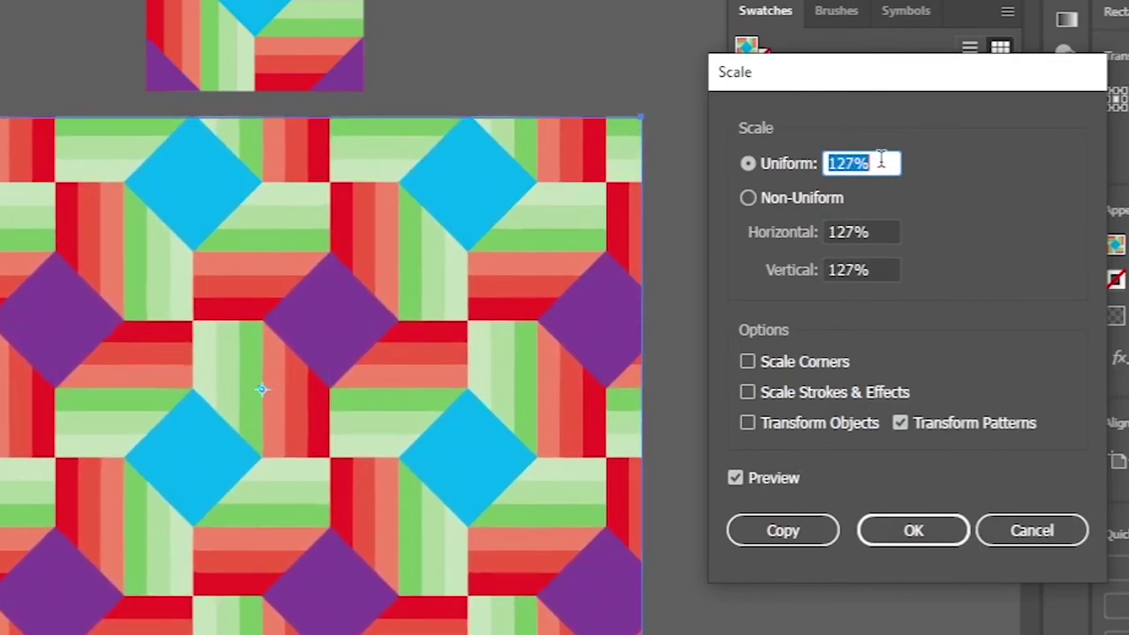
# Preview smaller pattern sizes in the rectangle, ending at a uniform scale of 50%.
pyautogui.press('Down')
pyautogui.press('Down')
pyautogui.press('Down')
pyautogui.press('Down')
pyautogui.press('Down')
pyautogui.press('Down')
pyautogui.press('Down')
pyautogui.press('Down')
pyautogui.press('Down')
pyautogui.press('Down')
pyautogui.press('Down')
pyautogui.press('Down')
pyautogui.press('Down')
pyautogui.press('Down')
pyautogui.press('Down')
pyautogui.press('Down')
pyautogui.press('Down')
pyautogui.press('Down')
pyautogui.press('Down')
pyautogui.press('Down')
pyautogui.press('Down')
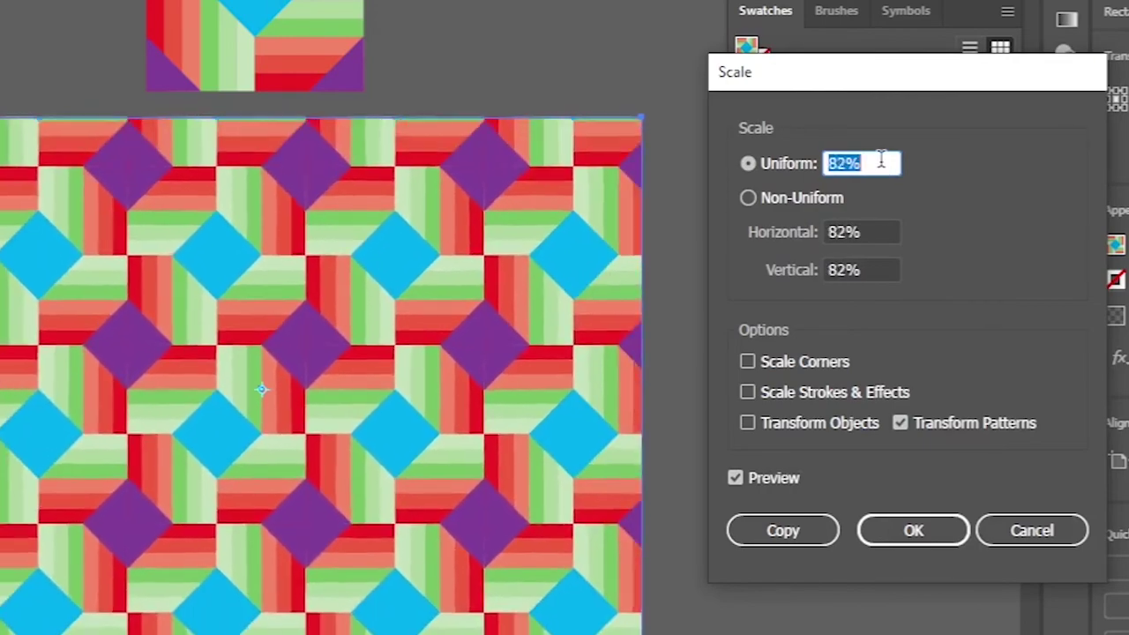
pyautogui.press('Down')
pyautogui.press('Down')
pyautogui.press('Down')
pyautogui.press('Down')
pyautogui.press('Down')
pyautogui.press('Down')
pyautogui.press('Down')
pyautogui.press('Down')
pyautogui.press('Down')
pyautogui.press('Down')
pyautogui.press('Down')
pyautogui.press('Down')
pyautogui.press('Down')
pyautogui.press('Down')
pyautogui.press('Down')
pyautogui.press('Down')
pyautogui.press('Down')
pyautogui.press('Down')
pyautogui.press('Down')
pyautogui.press('Down')
pyautogui.press('Up')
pyautogui.press('Up')
pyautogui.press('Up')
pyautogui.press('Up')
pyautogui.press('Up')
pyautogui.press('Up')
pyautogui.press('Up')
pyautogui.press('Up')
pyautogui.press('Up')
pyautogui.press('Up')
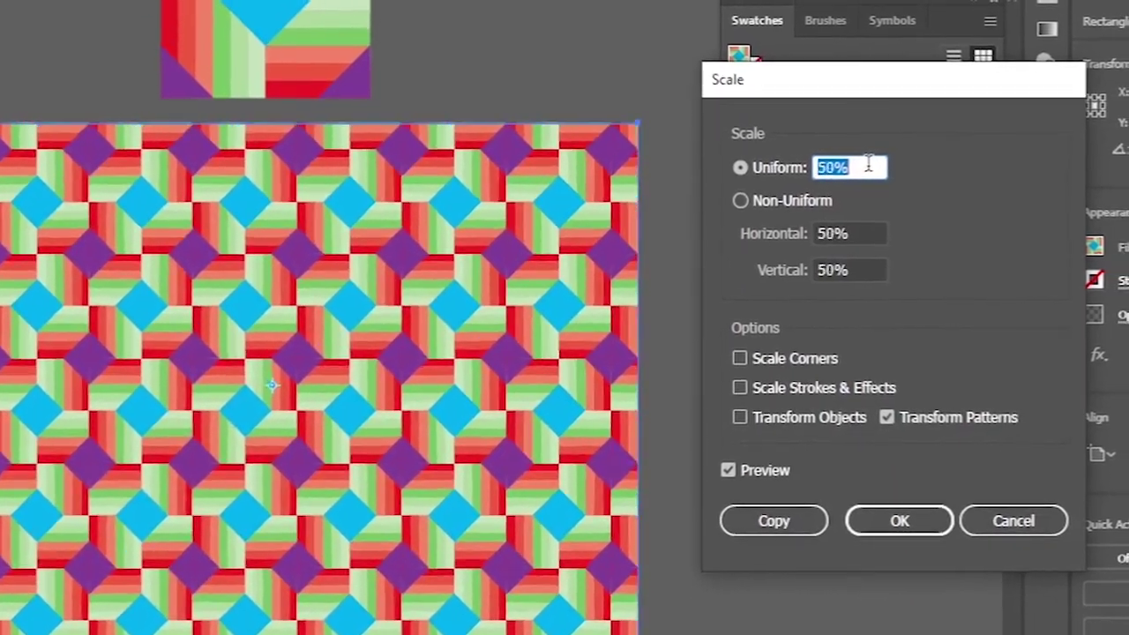
# Set the uniform pattern scale to 38%, apply it to the rectangle's fill, and deselect the rectangle.
pyautogui.press('Up')
pyautogui.press('Up')
pyautogui.press('Up')
pyautogui.press('Up')
pyautogui.press('Up')
pyautogui.press('Up')
pyautogui.press('Up')
pyautogui.press('Down')
pyautogui.press('Down')
pyautogui.press('Down')
pyautogui.press('Down')
pyautogui.press('Down')
pyautogui.press('Down')
pyautogui.press('Down')
pyautogui.press('Down')
pyautogui.press('Down')
pyautogui.press('Down')
pyautogui.press('Down')
pyautogui.press('Down')
pyautogui.press('Down')
pyautogui.press('Down')
pyautogui.press('Down')
pyautogui.press('Down')
pyautogui.press('Down')
pyautogui.press('Down')
pyautogui.press('Down')
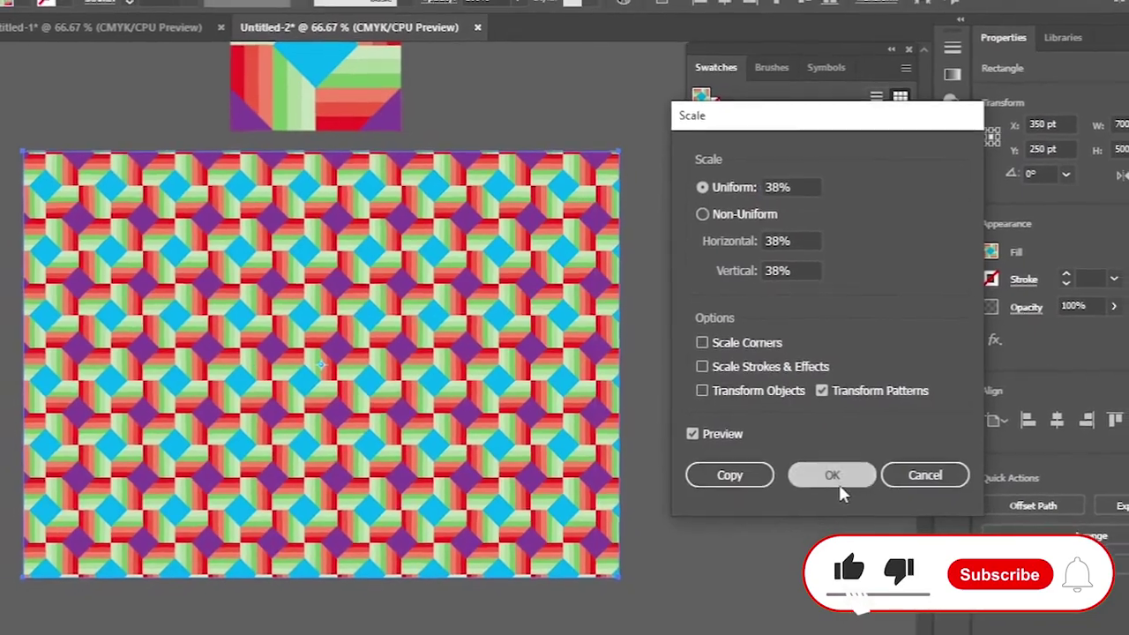
pyautogui.click(860, 494)
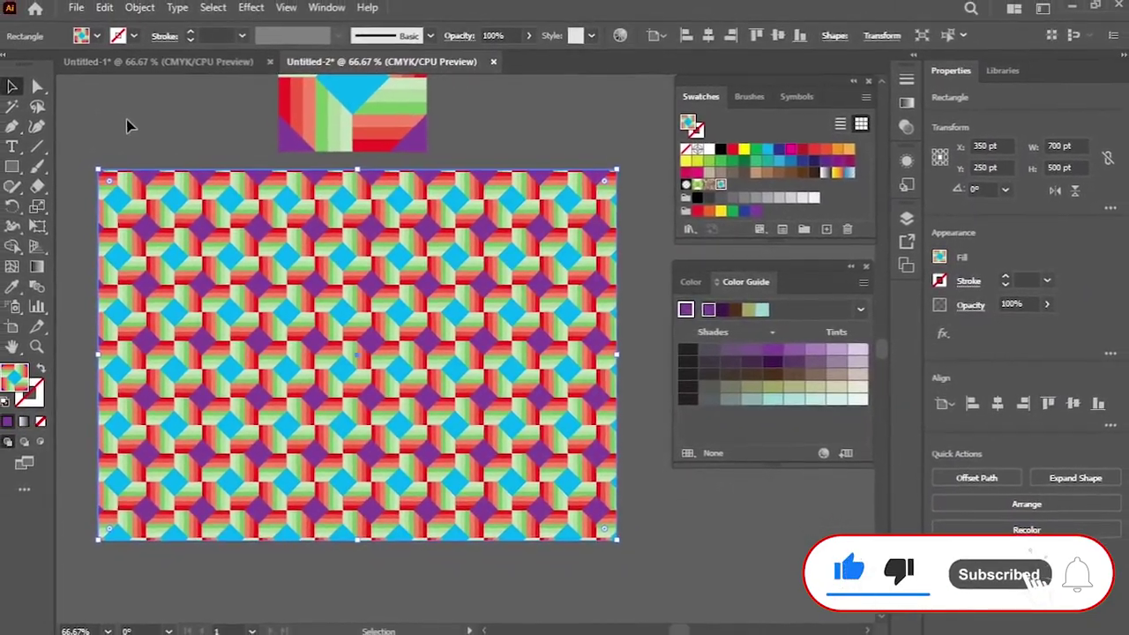
pyautogui.click(69, 103)
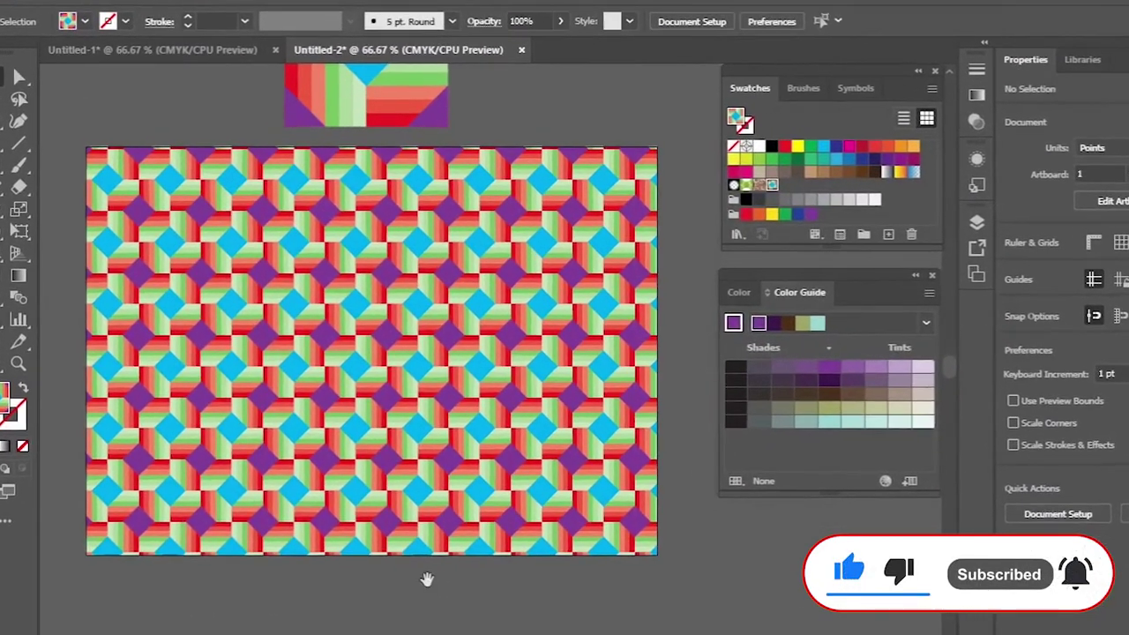